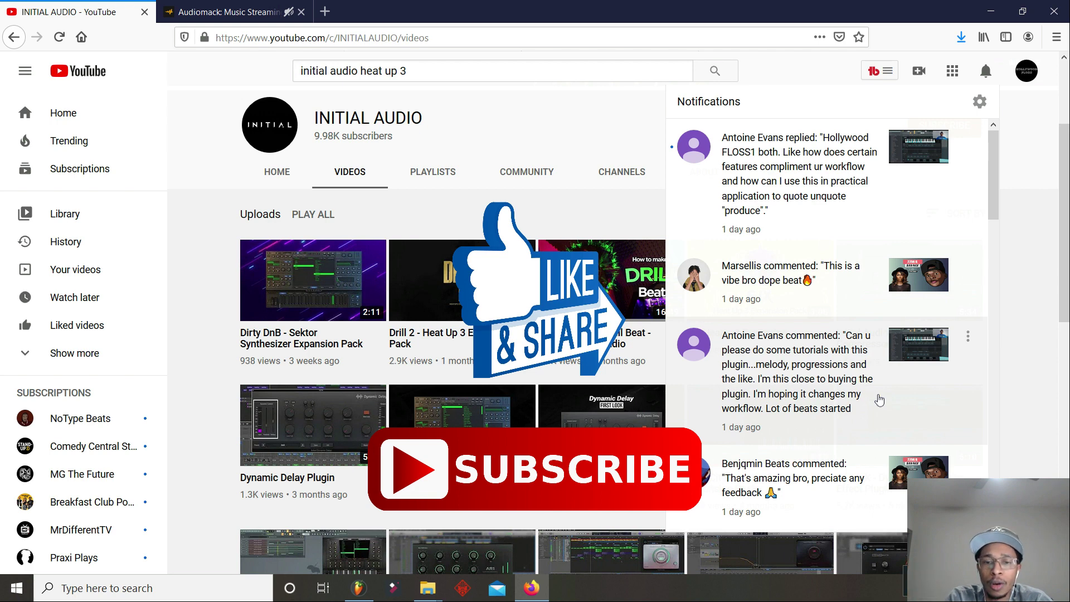
Switch to FL Studio and move the Scaler 2 plugin window higher so more of its interface shows
{"action": "left_click", "coordinate": [357, 589]}
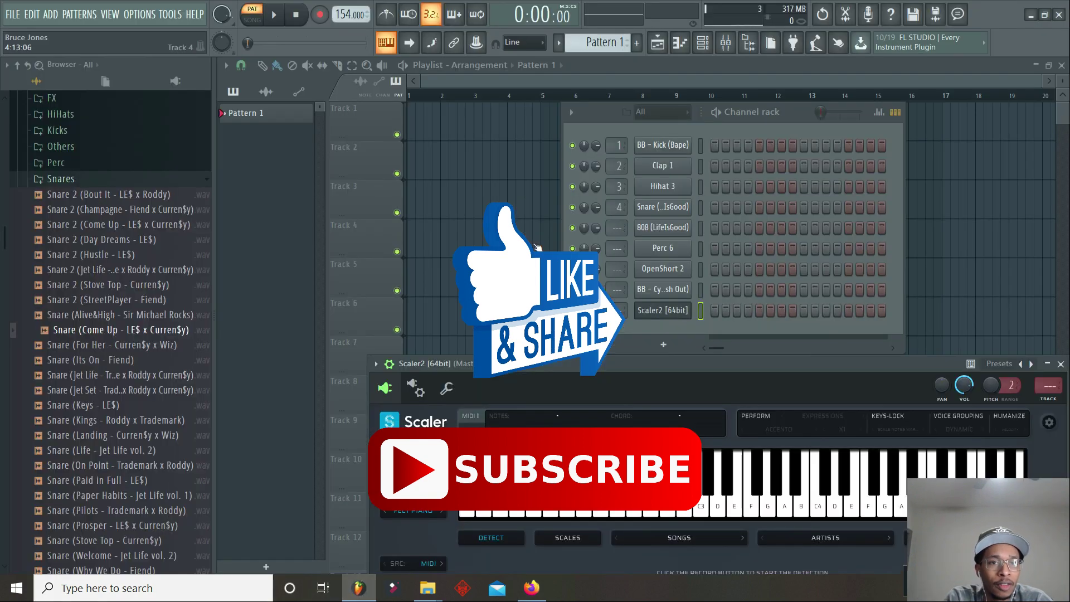
{"action": "left_click_drag", "start_coordinate": [685, 365], "coordinate": [641, 202]}
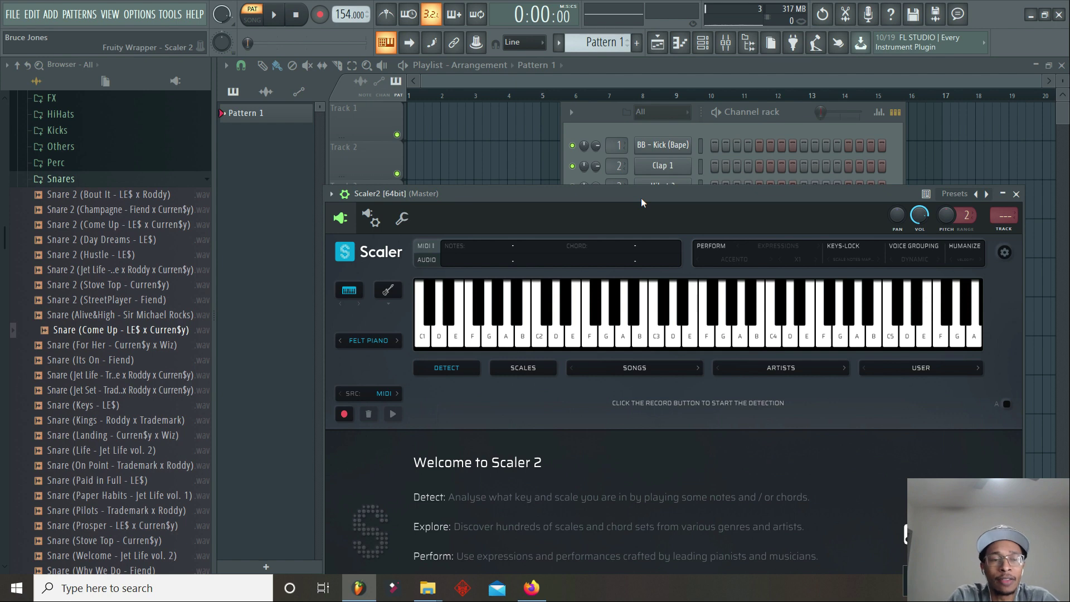
{"action": "left_click_drag", "start_coordinate": [638, 195], "coordinate": [648, 140]}
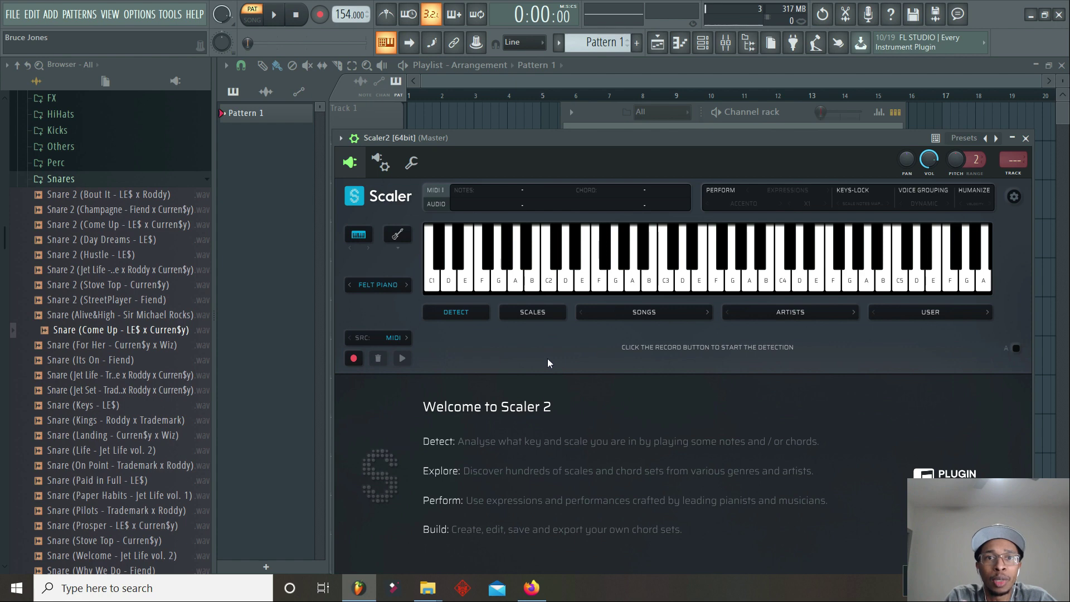
Load the J-K Pop 2 chord set from Scaler's song collections
{"action": "left_click", "coordinate": [643, 310]}
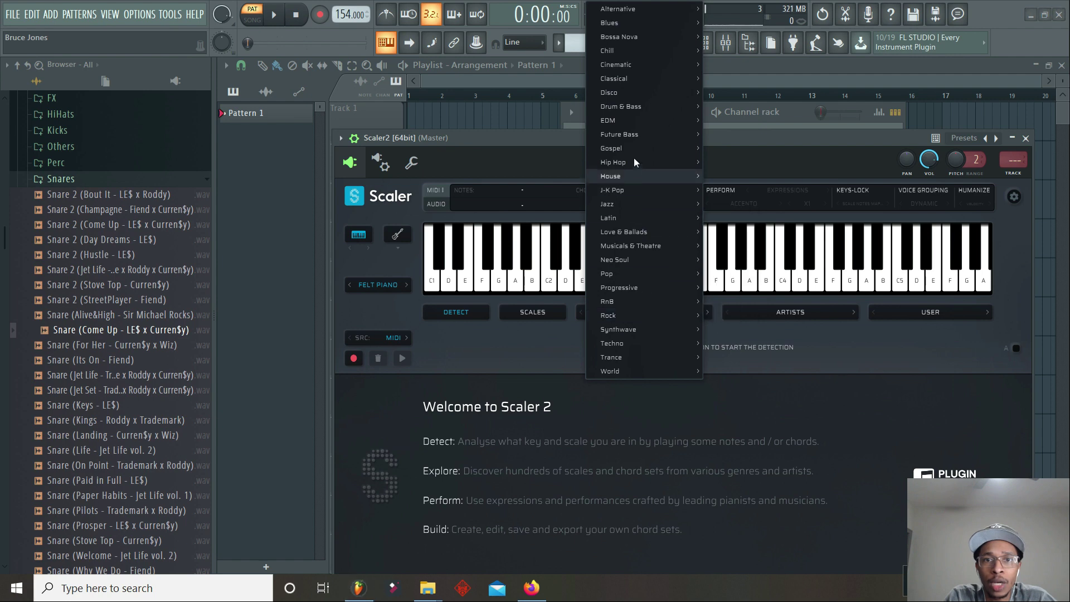
{"action": "mouse_move", "coordinate": [621, 263]}
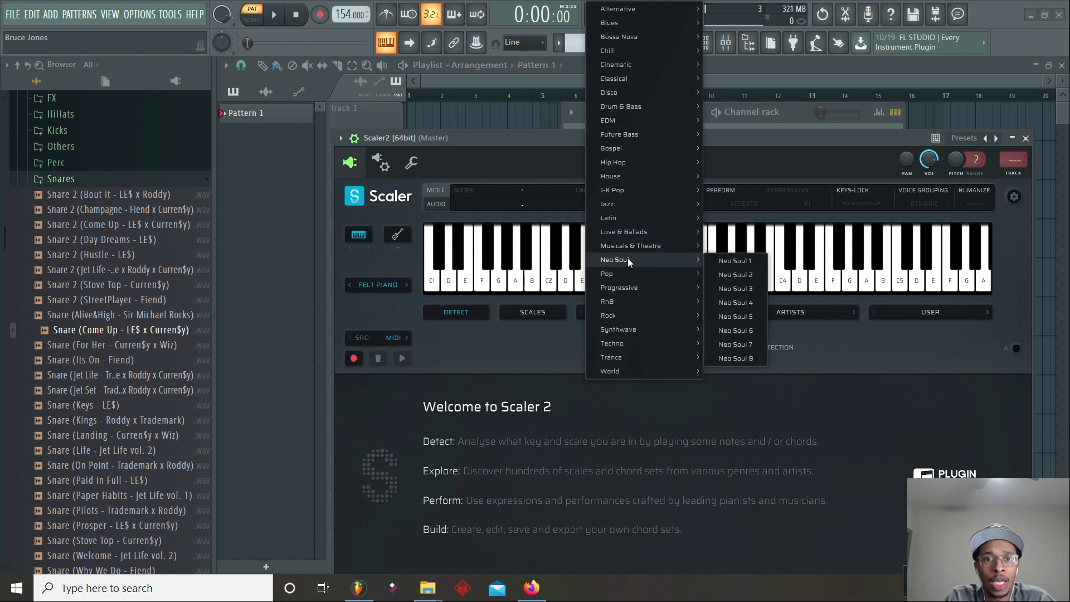
{"action": "left_click", "coordinate": [553, 341]}
{"action": "left_click", "coordinate": [646, 312]}
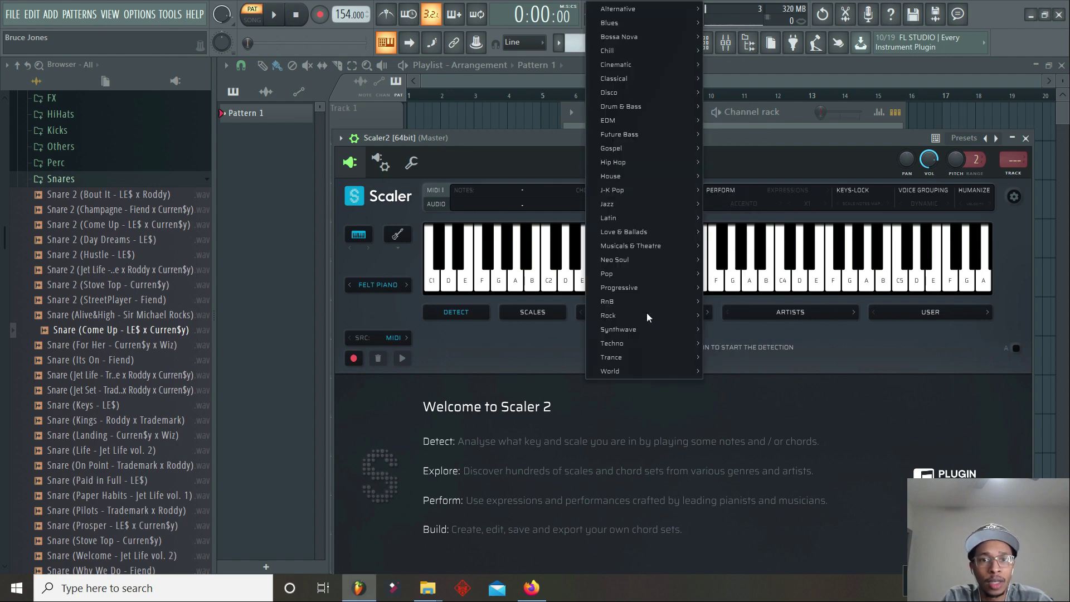
{"action": "mouse_move", "coordinate": [647, 317]}
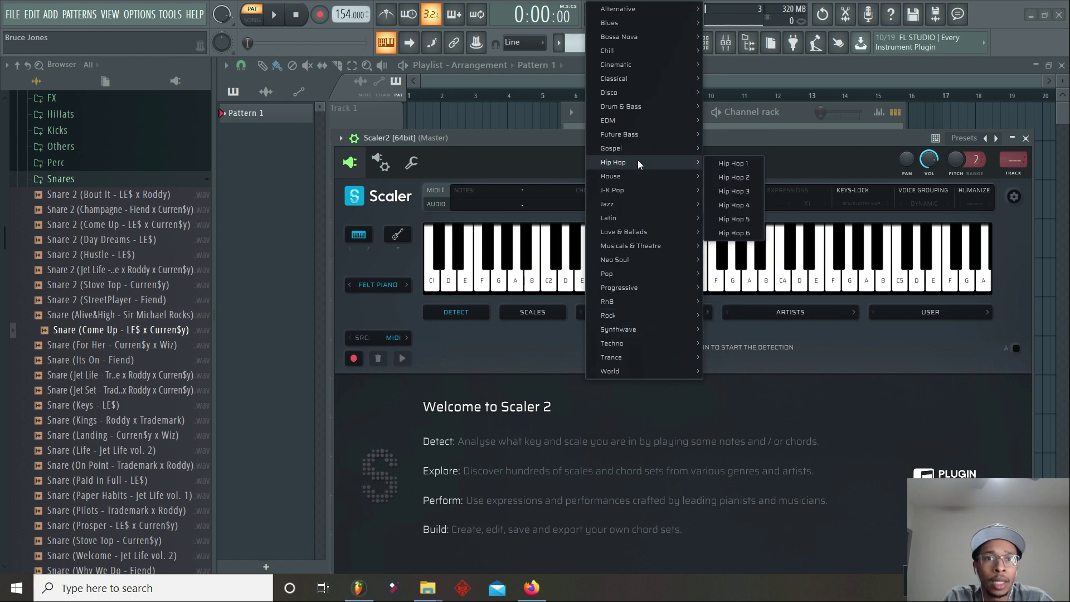
{"action": "mouse_move", "coordinate": [624, 136]}
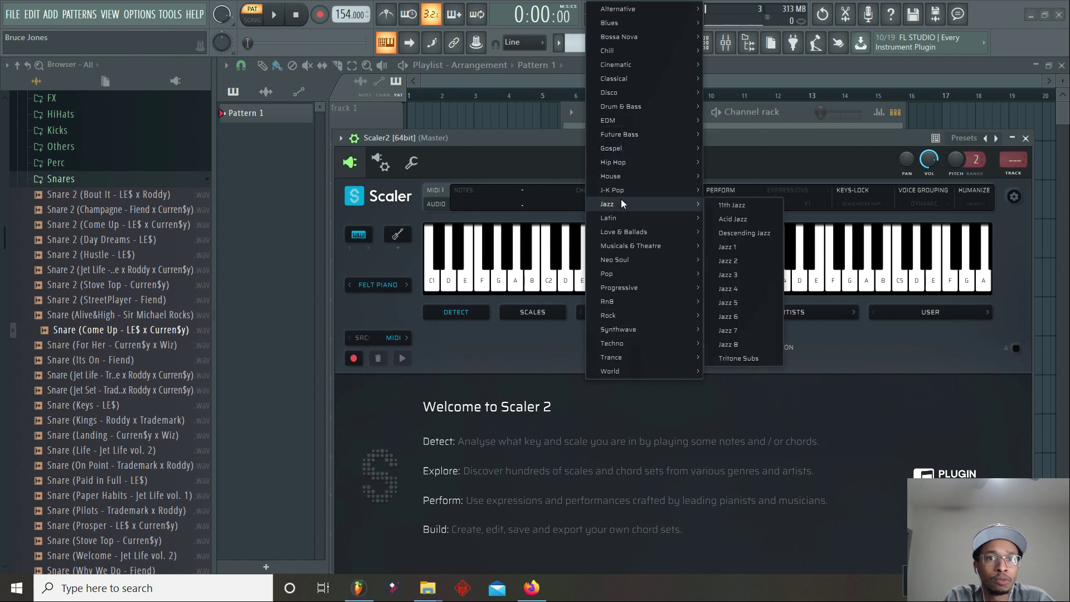
{"action": "mouse_move", "coordinate": [621, 191]}
{"action": "left_click", "coordinate": [746, 204]}
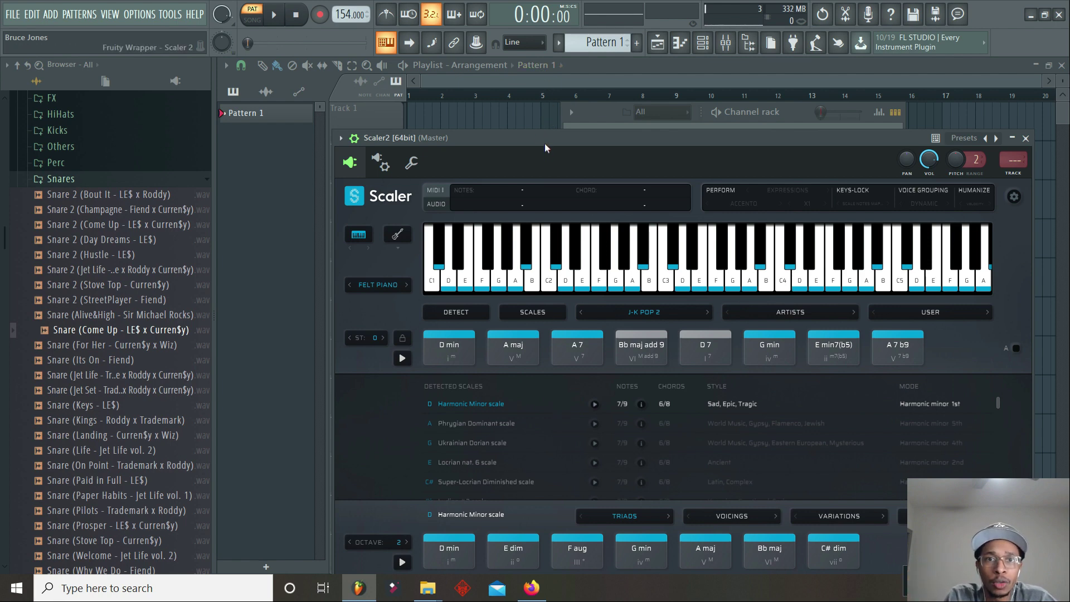
Build Scaler's Pattern 1 from the chord set as D min, A maj, G min and A 7, leaving one rest slot between each chord
{"action": "left_click_drag", "start_coordinate": [543, 142], "coordinate": [519, 59]}
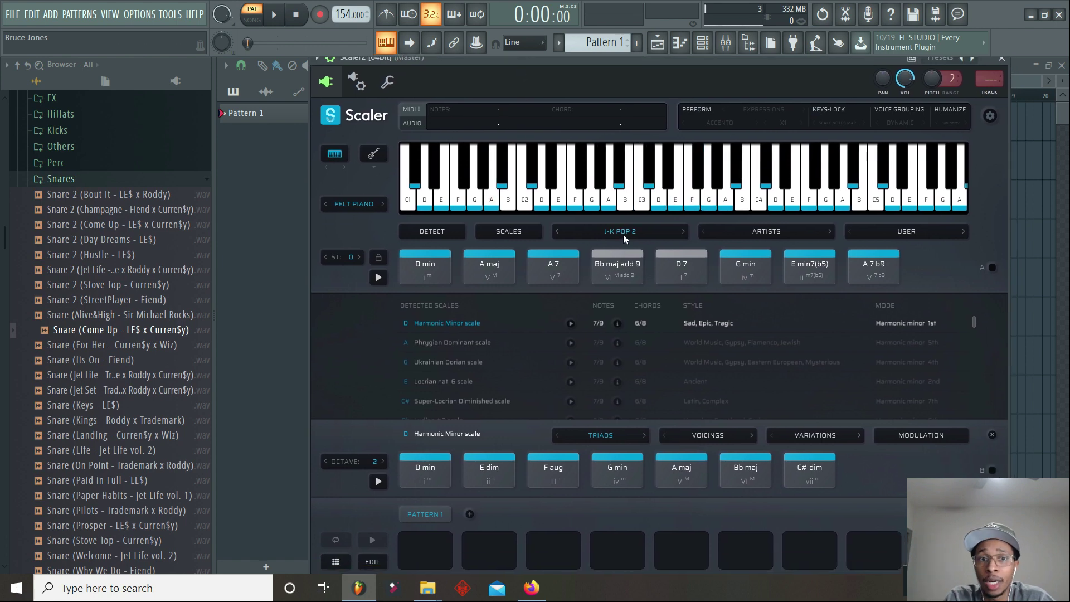
{"action": "left_click", "coordinate": [431, 276]}
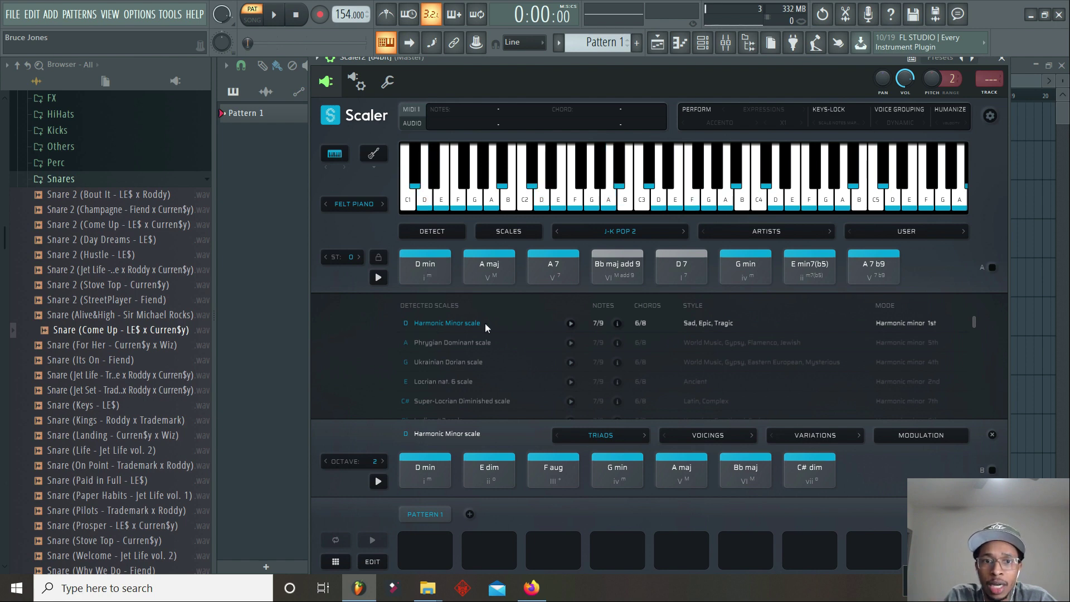
{"action": "left_click_drag", "start_coordinate": [425, 471], "coordinate": [417, 543]}
{"action": "left_click", "coordinate": [497, 265]}
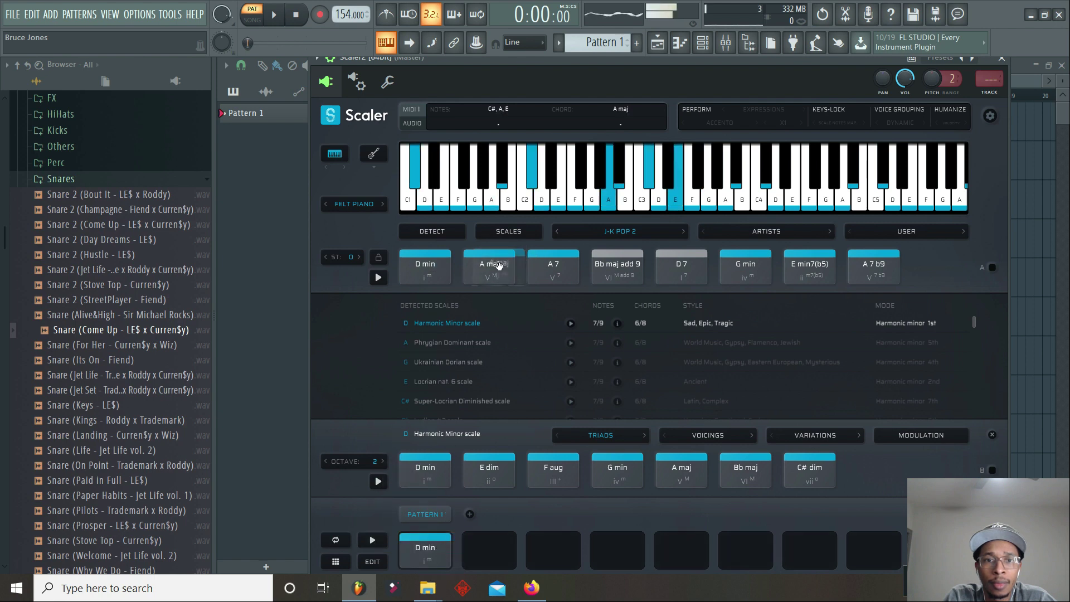
{"action": "left_click_drag", "start_coordinate": [498, 265], "coordinate": [551, 551]}
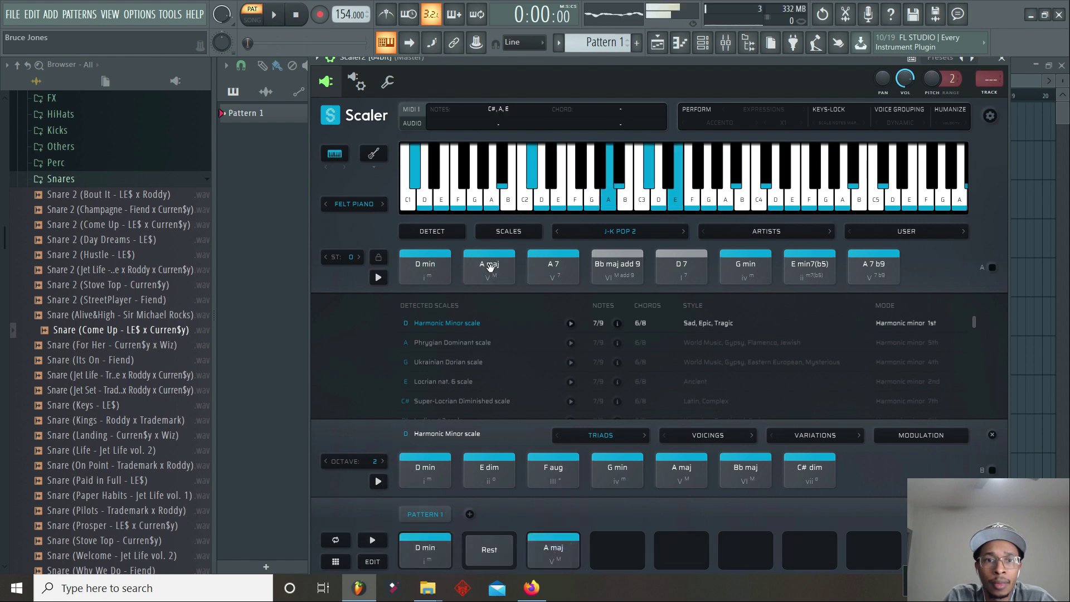
{"action": "left_click_drag", "start_coordinate": [554, 266], "coordinate": [674, 550]}
{"action": "left_click_drag", "start_coordinate": [745, 267], "coordinate": [666, 549]}
{"action": "left_click_drag", "start_coordinate": [554, 266], "coordinate": [812, 549]}
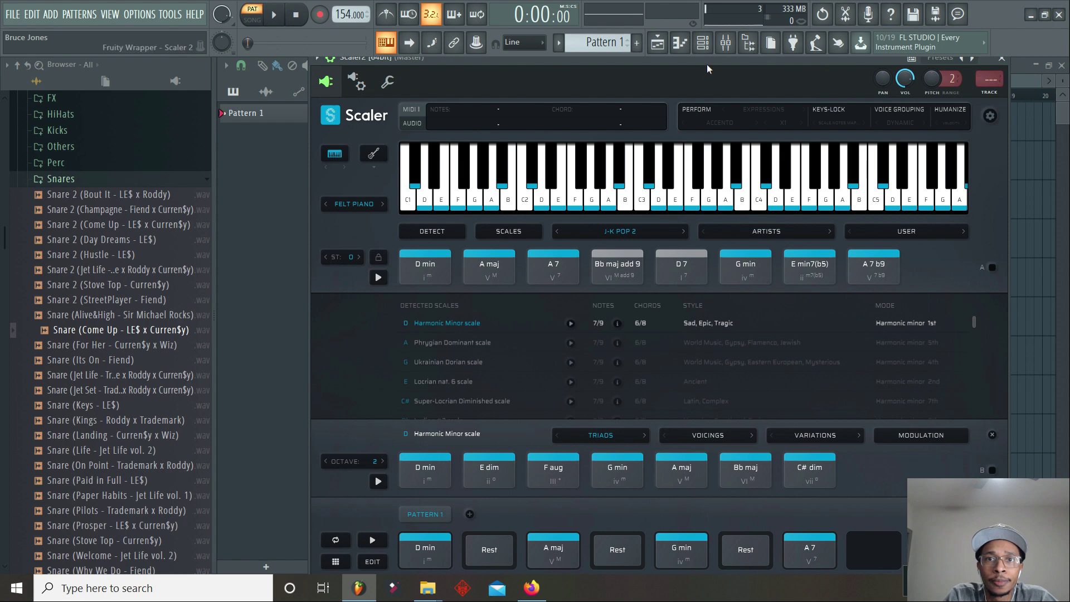
Add Heat Up 3 [64bit] as a new instrument channel in the channel rack
{"action": "left_click_drag", "start_coordinate": [705, 59], "coordinate": [362, 59]}
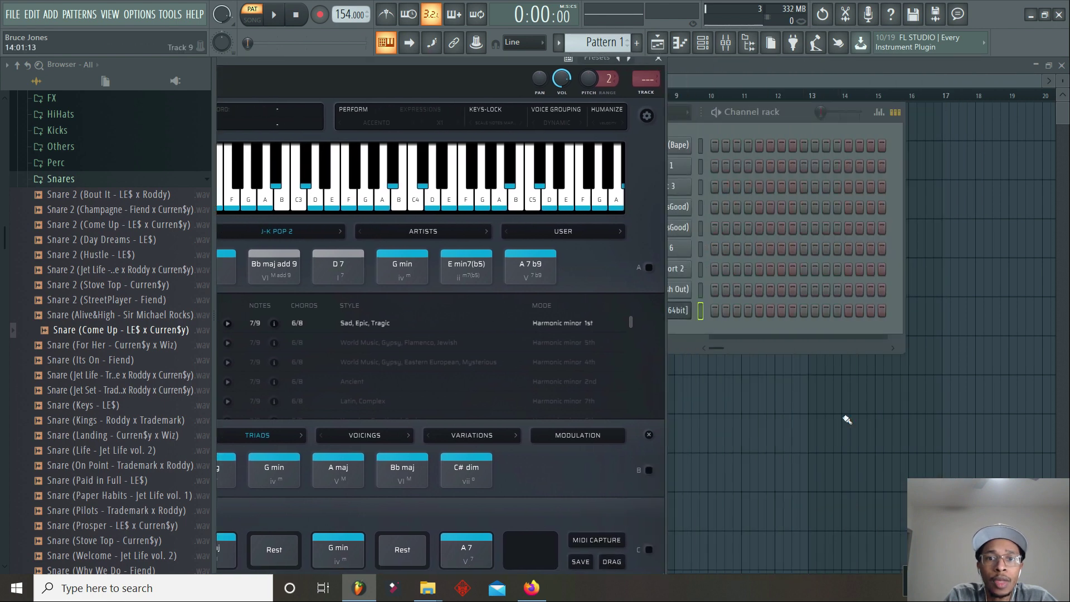
{"action": "left_click", "coordinate": [727, 333]}
{"action": "left_click", "coordinate": [662, 343]}
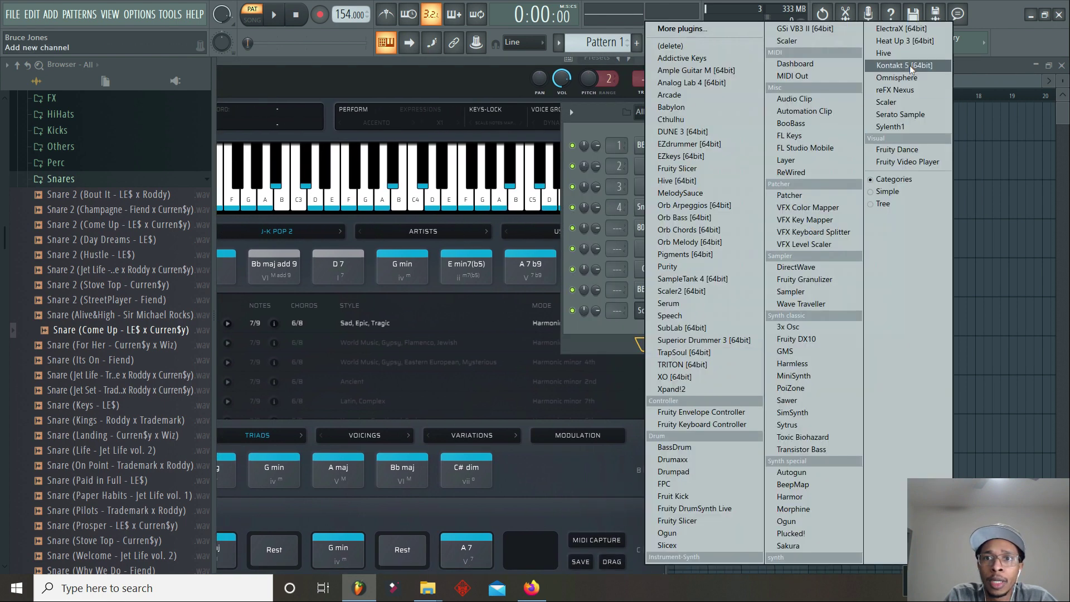
{"action": "left_click", "coordinate": [912, 41]}
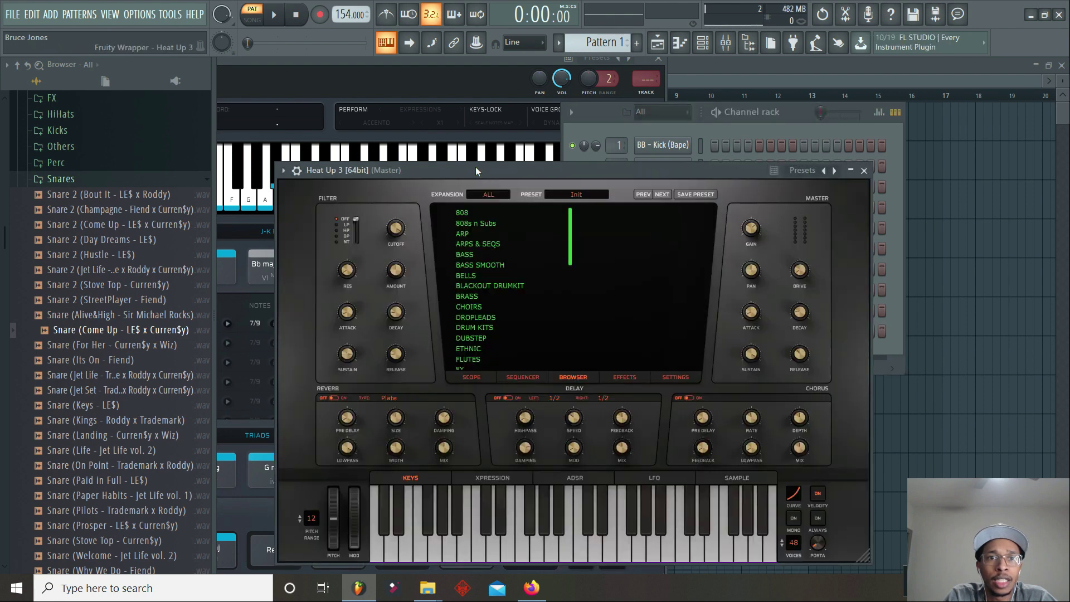
Load the 99 [US] preset from the KEYS category in Heat Up 3
{"action": "left_click_drag", "start_coordinate": [475, 166], "coordinate": [902, 226]}
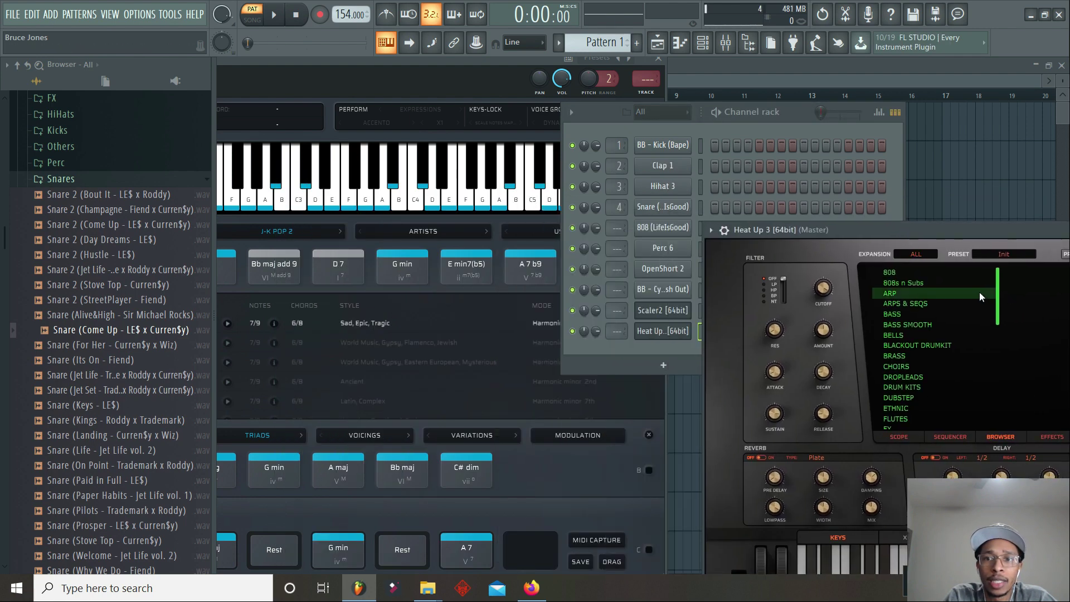
{"action": "left_click_drag", "start_coordinate": [999, 295], "coordinate": [998, 321]}
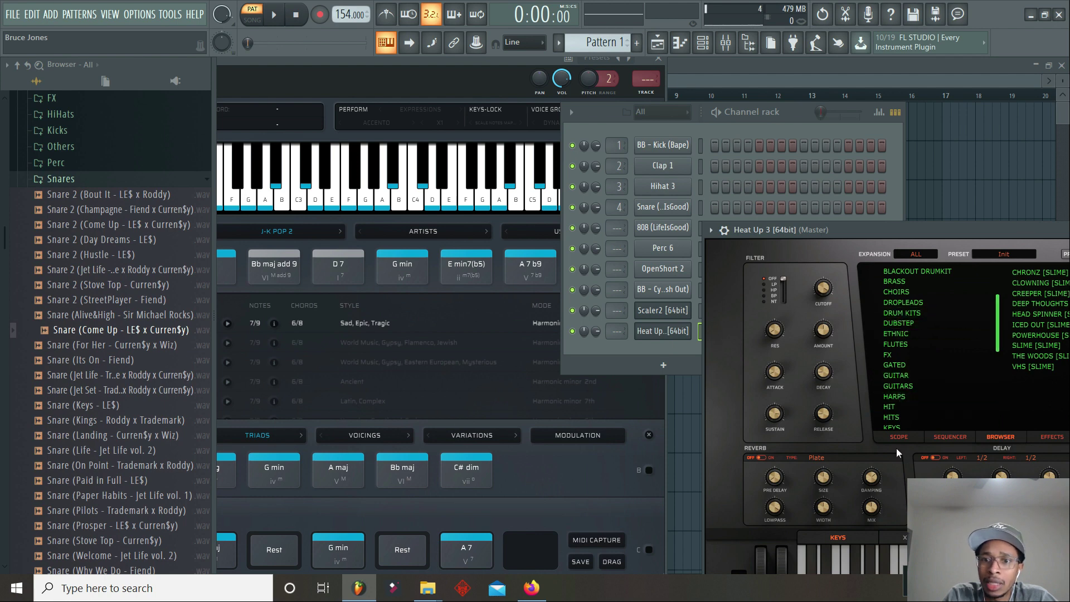
{"action": "left_click", "coordinate": [895, 426]}
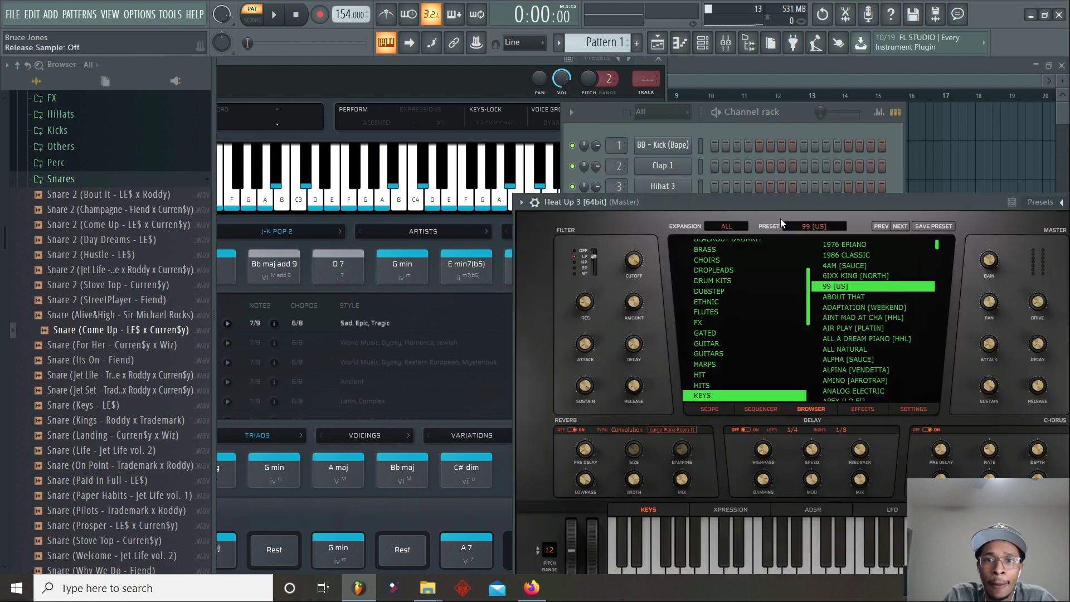
Export Scaler's chord pattern onto the Heat Up 3 channel and open its piano roll
{"action": "left_click_drag", "start_coordinate": [758, 202], "coordinate": [1069, 314]}
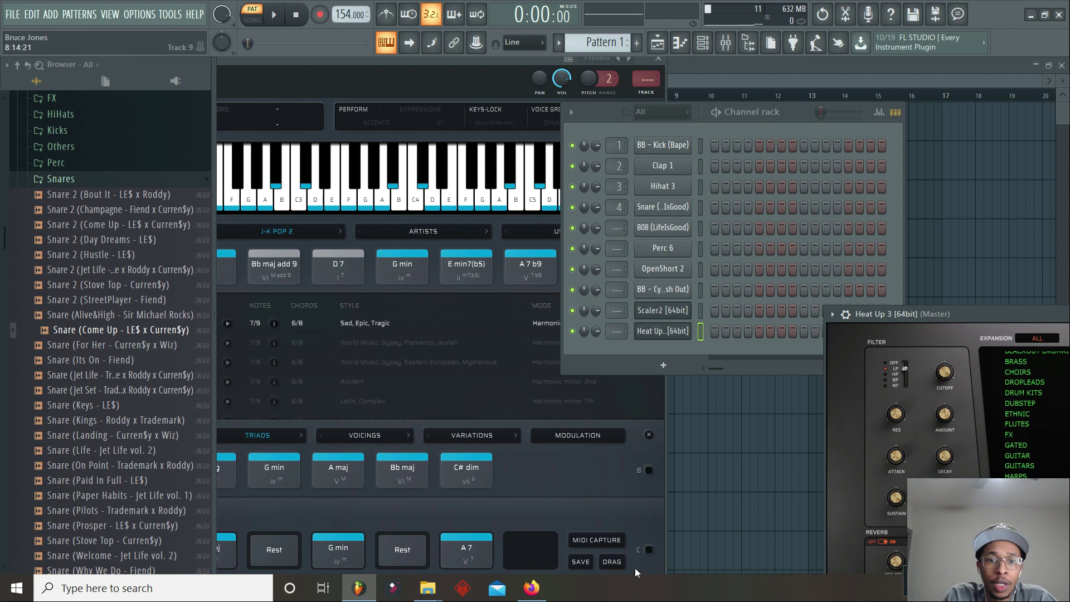
{"action": "left_click_drag", "start_coordinate": [611, 561], "coordinate": [734, 334]}
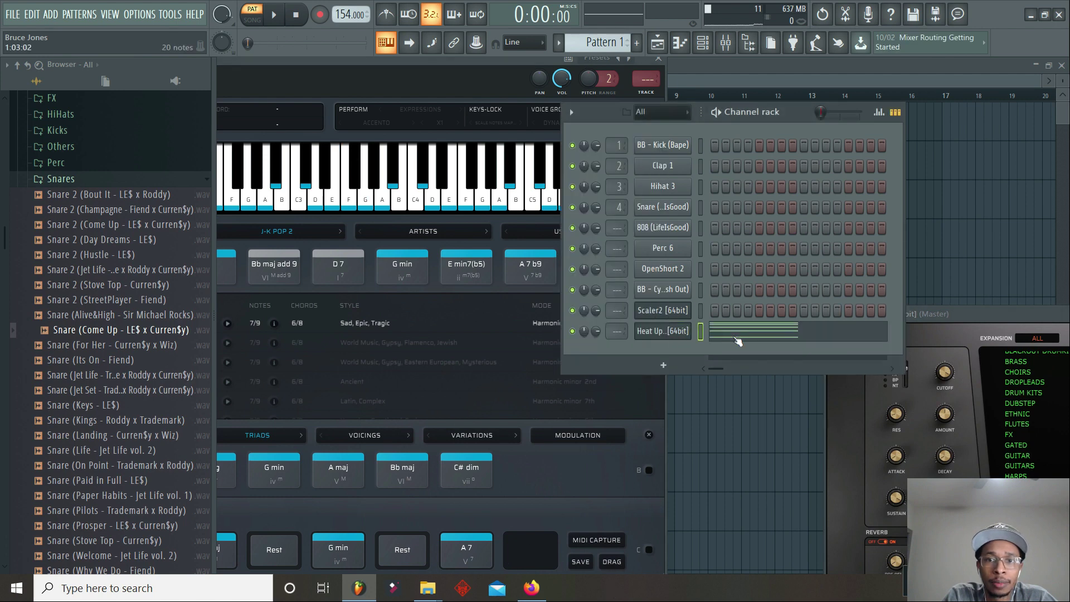
{"action": "left_click", "coordinate": [736, 339]}
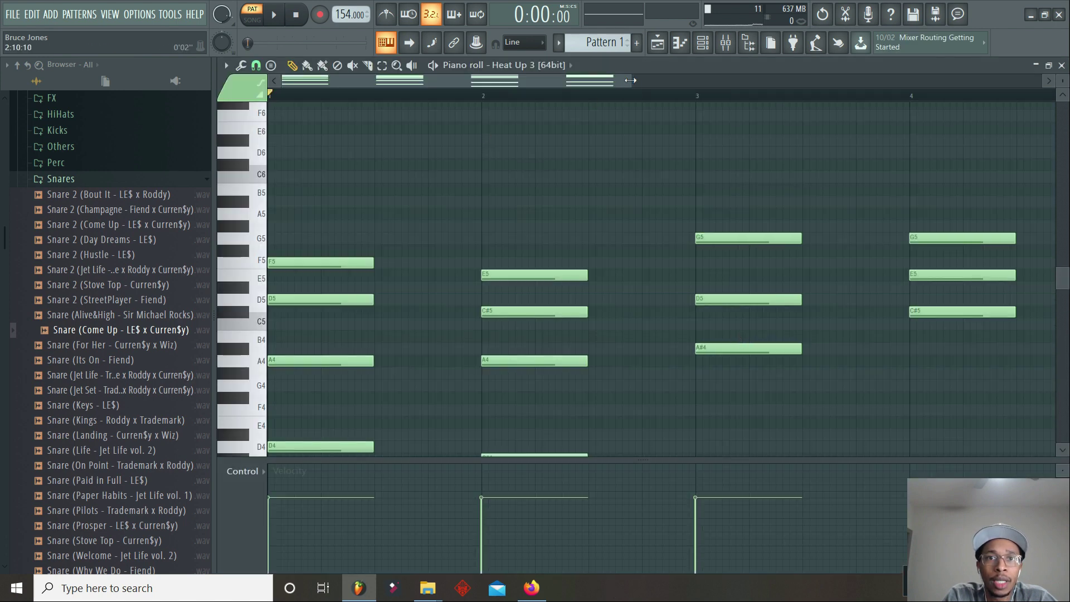
Extend all the chord notes to a full bar each and duplicate the four-bar progression into bars 5 to 8
{"action": "left_click_drag", "start_coordinate": [631, 80], "coordinate": [840, 81]}
{"action": "left_click_drag", "start_coordinate": [287, 173], "coordinate": [706, 444]}
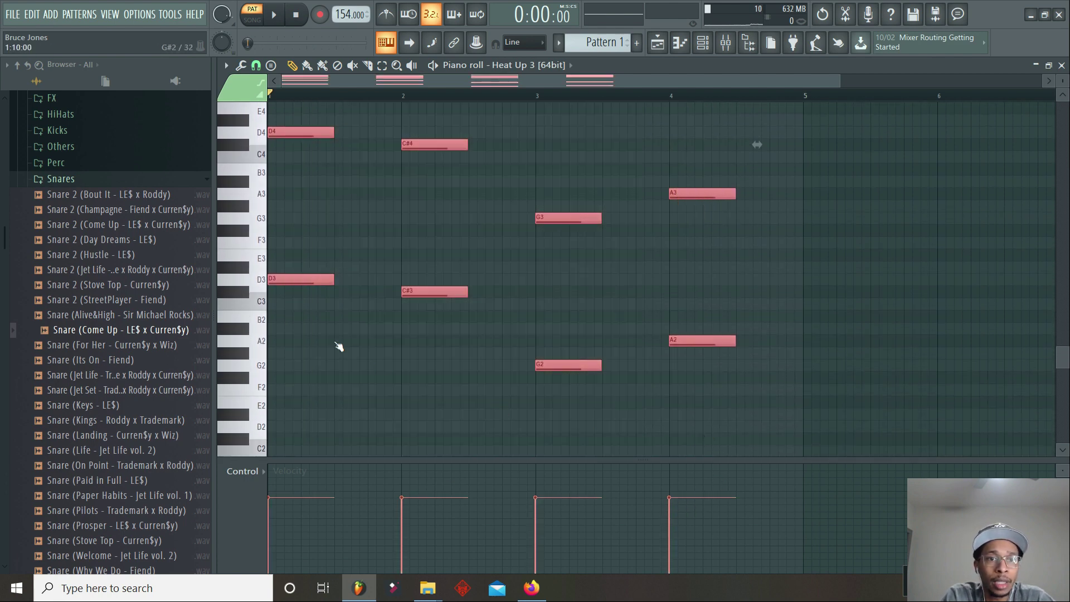
{"action": "left_click_drag", "start_coordinate": [333, 280], "coordinate": [399, 293]}
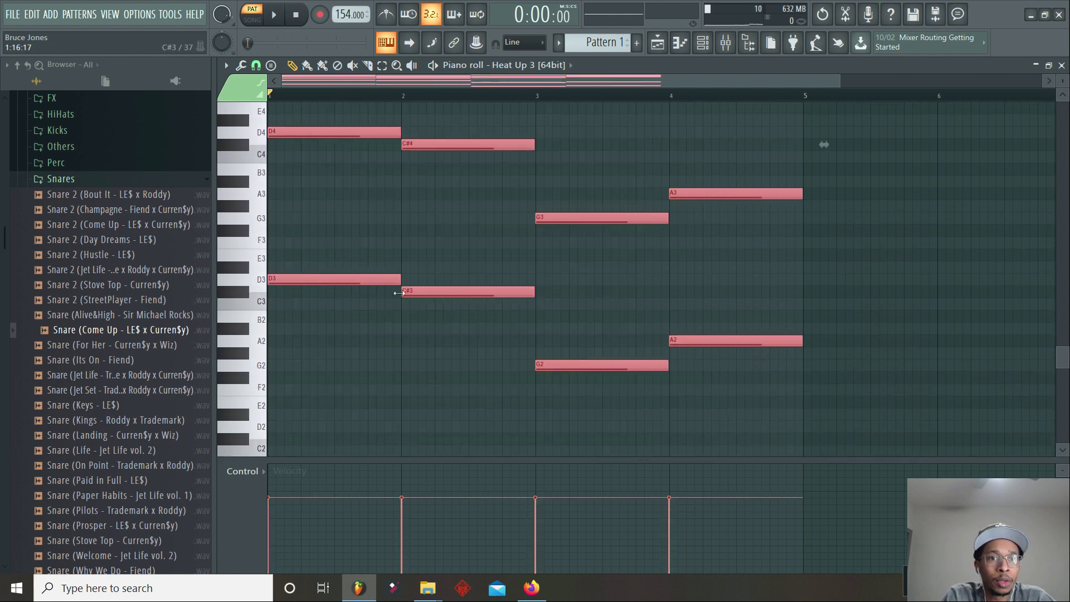
{"action": "key", "text": "ctrl+b"}
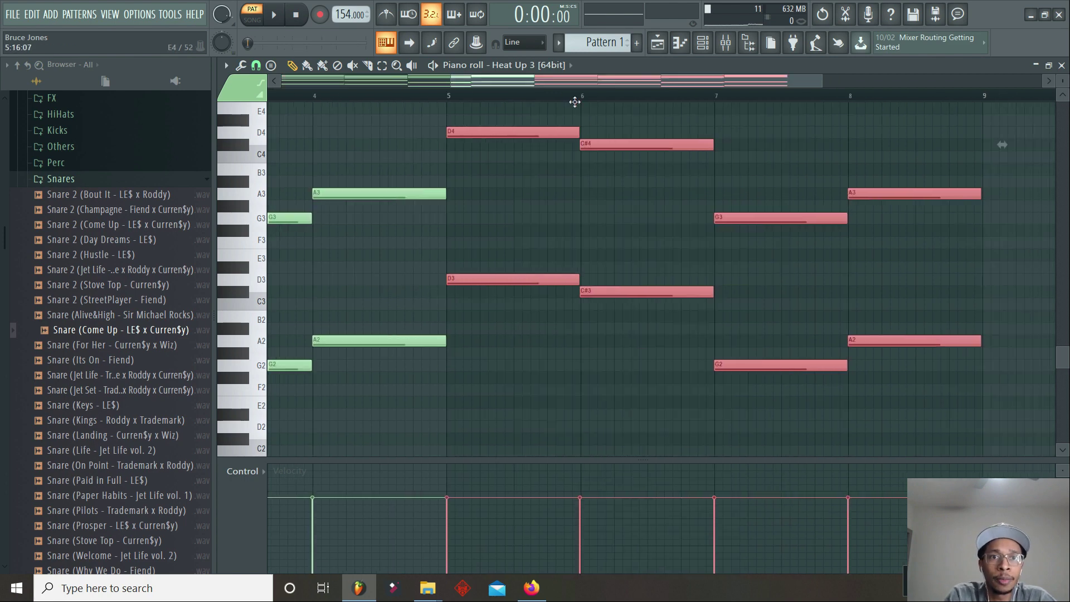
Play back the Heat Up 3 chord progression from bar 1, then stop playback
{"action": "left_click_drag", "start_coordinate": [446, 83], "coordinate": [242, 83]}
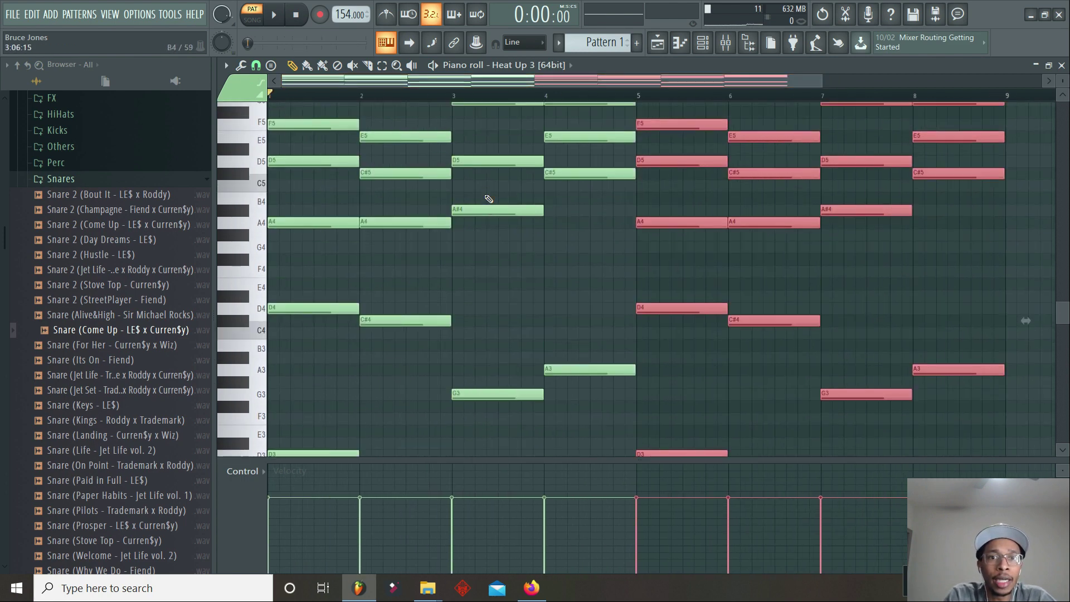
{"action": "key", "text": "space"}
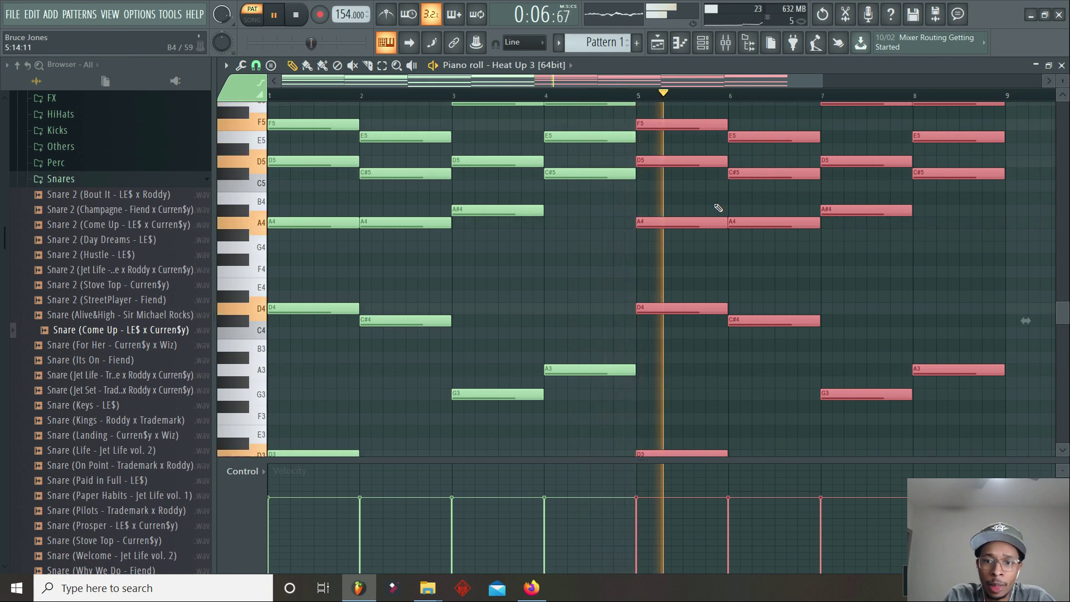
{"action": "key", "text": "space"}
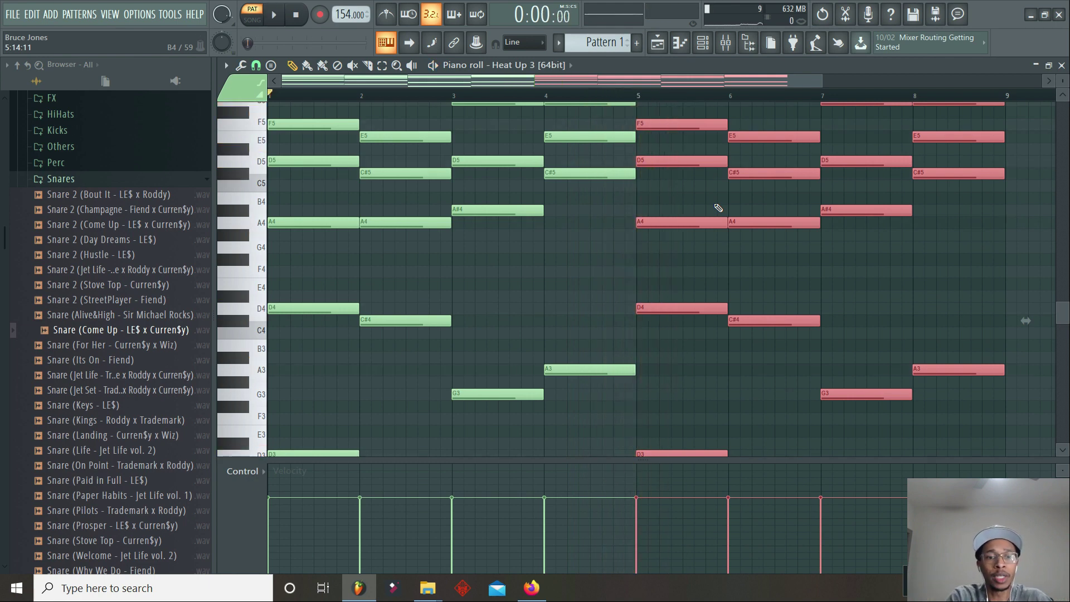
Reopen Scaler 2 from the channel rack and switch the D Harmonic Minor scale chords to 7ths
{"action": "key", "text": "F6"}
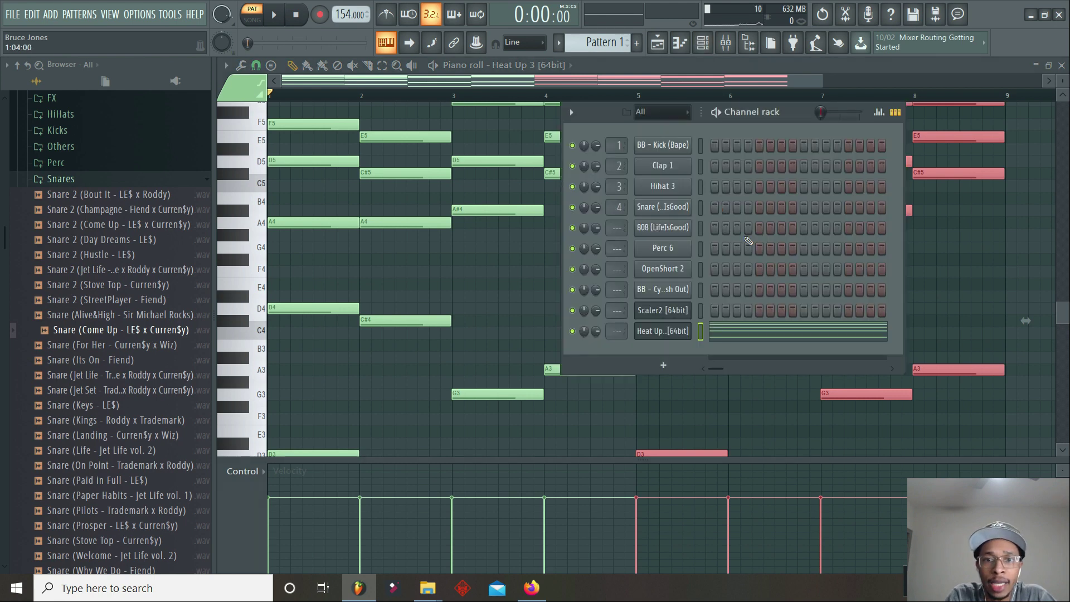
{"action": "left_click", "coordinate": [667, 312]}
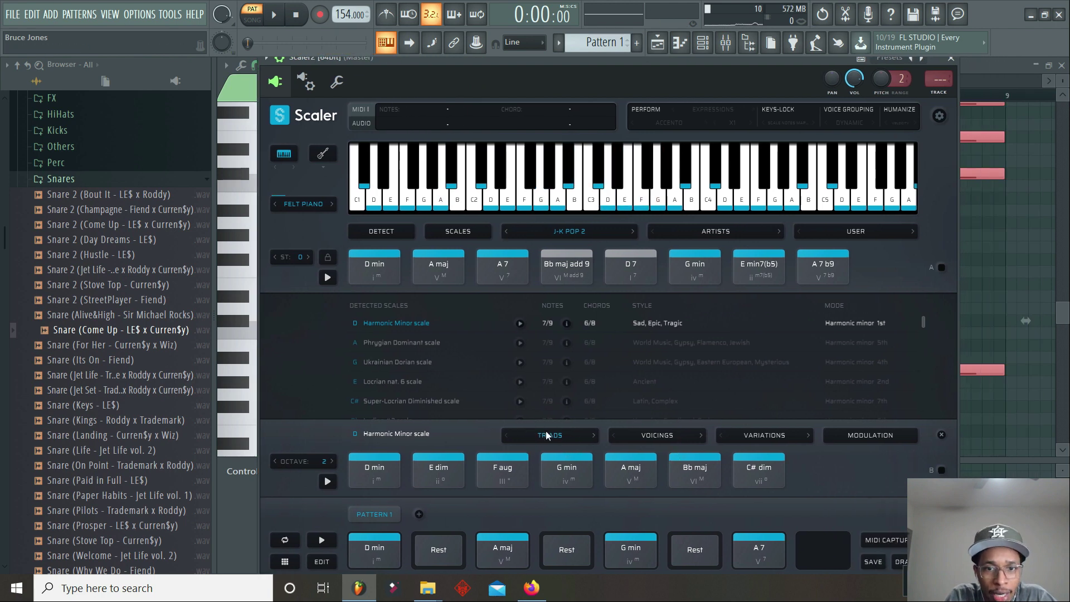
{"action": "left_click", "coordinate": [593, 436]}
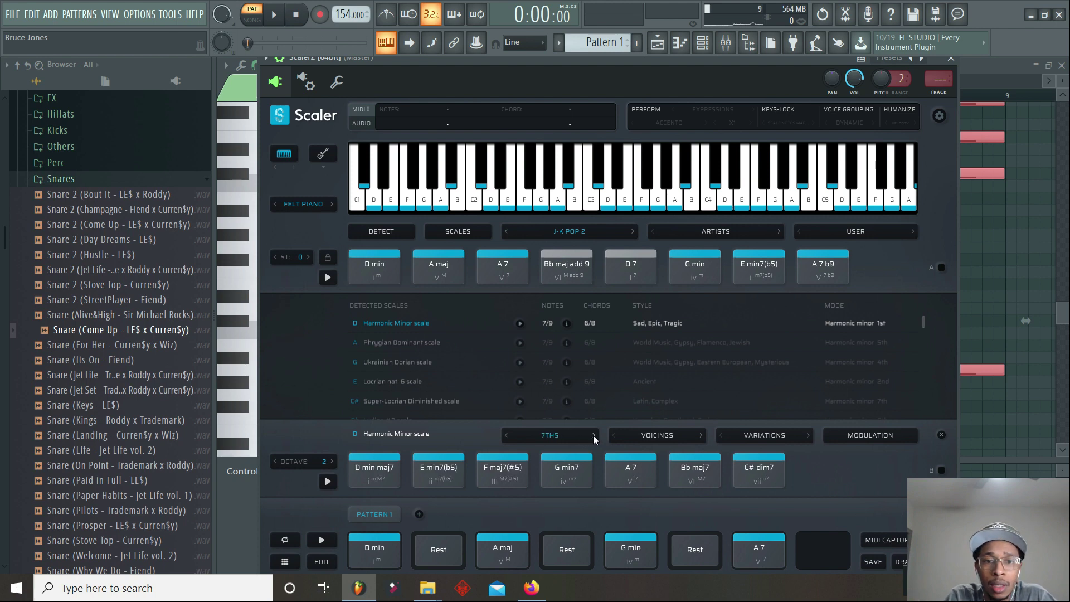
Audition the pattern's D min chord against D min maj7, and switch the scale chords to 9ths
{"action": "left_click", "coordinate": [385, 560]}
{"action": "left_click", "coordinate": [373, 470]}
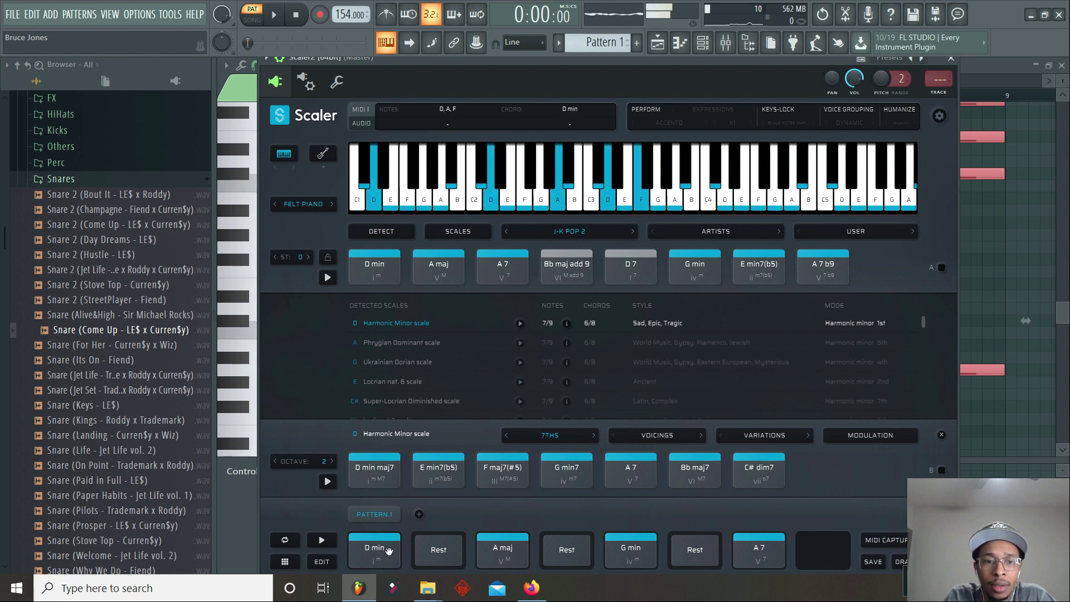
{"action": "left_click", "coordinate": [392, 465]}
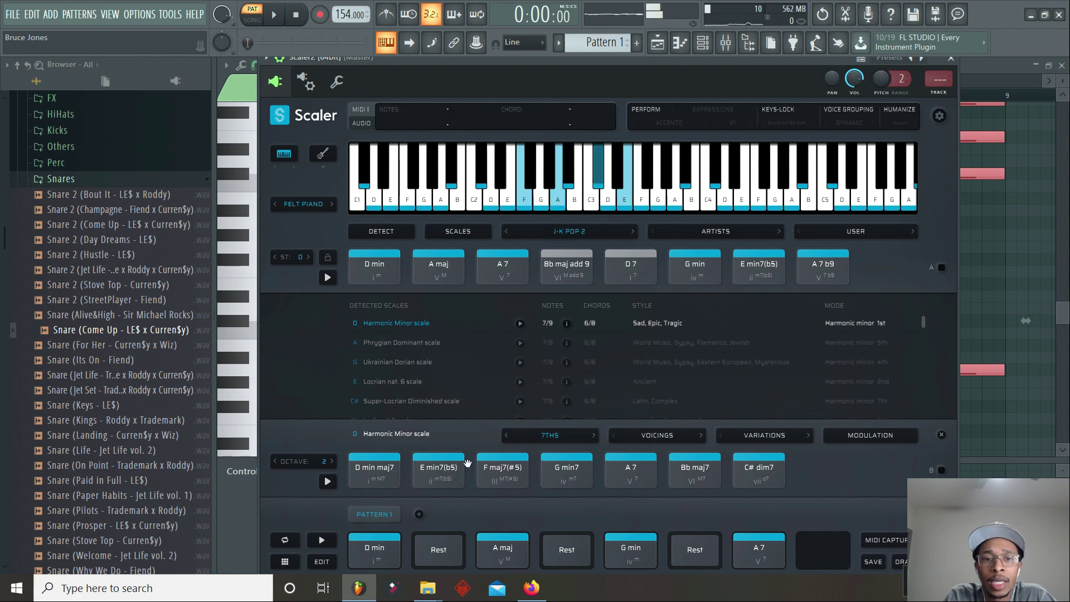
{"action": "left_click", "coordinate": [593, 436]}
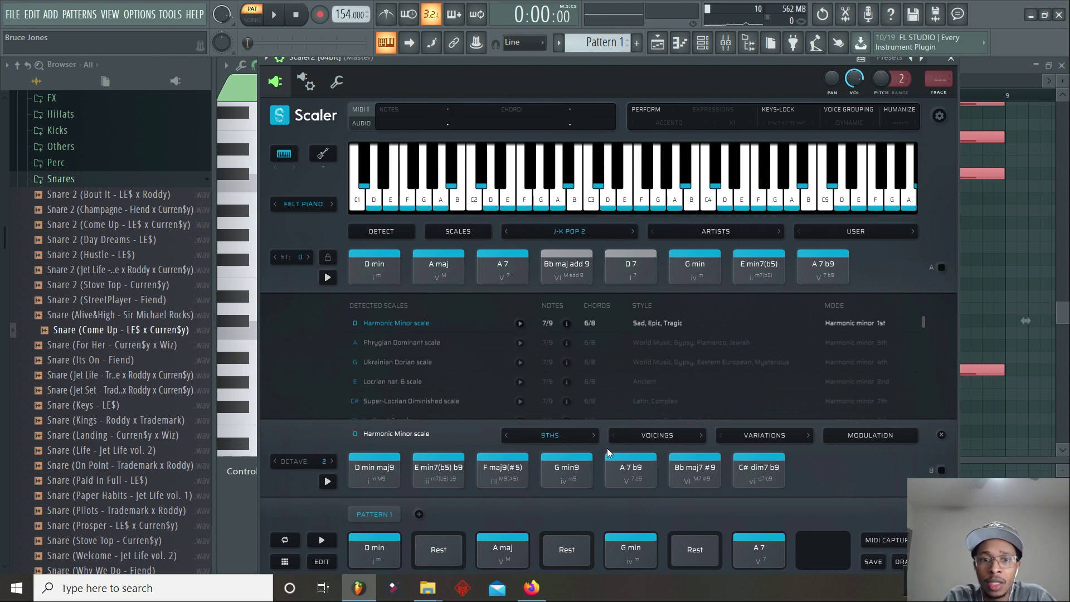
Switch the D Harmonic Minor scale chords to 11ths, then replace them with the 7ths Inverted voicing
{"action": "left_click", "coordinate": [594, 436]}
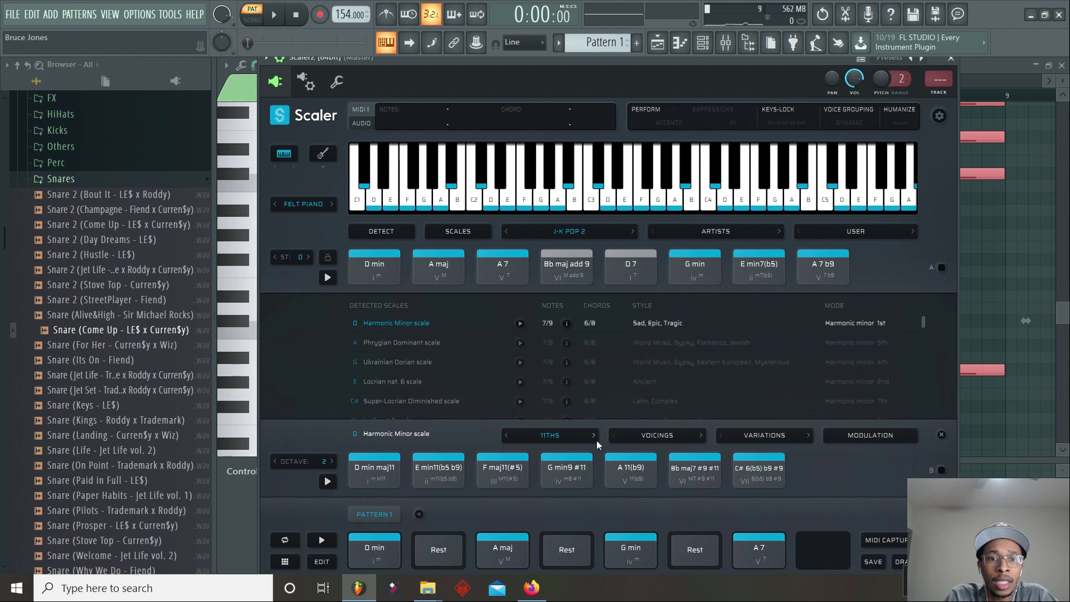
{"action": "left_click", "coordinate": [671, 439]}
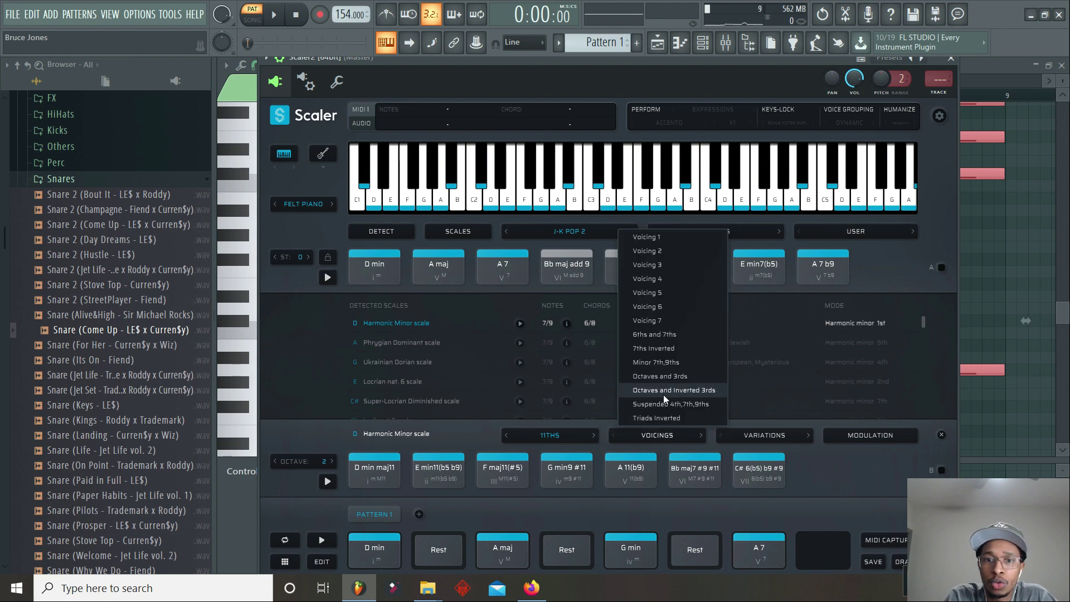
{"action": "left_click", "coordinate": [660, 348]}
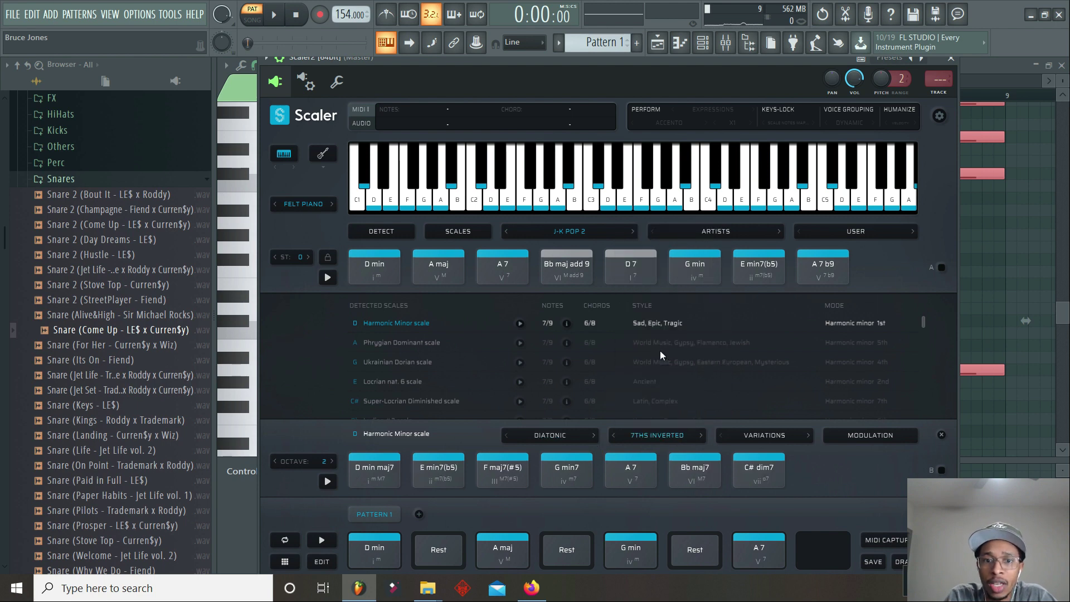
Display the Dominant: A chord variations, then view the modulation section for the D Harmonic Minor progression and close it
{"action": "left_click", "coordinate": [763, 435]}
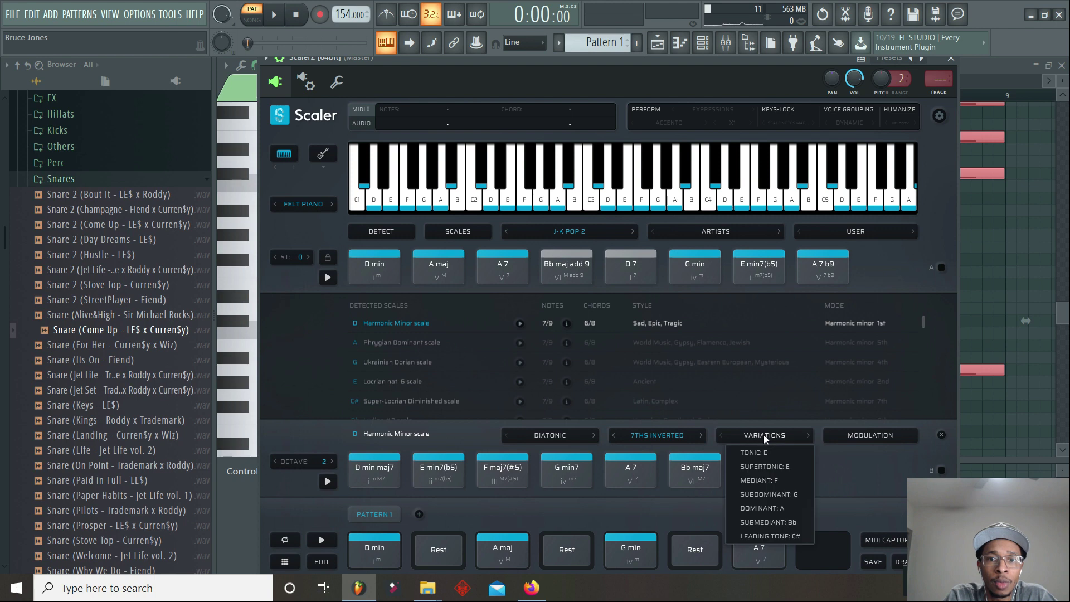
{"action": "left_click", "coordinate": [771, 509]}
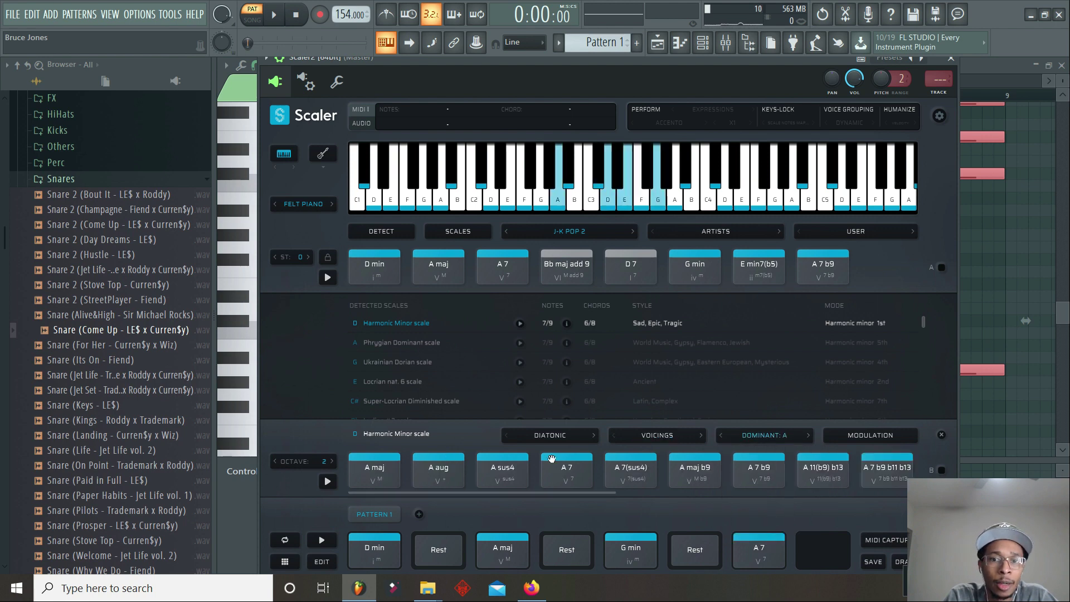
{"action": "left_click", "coordinate": [858, 440]}
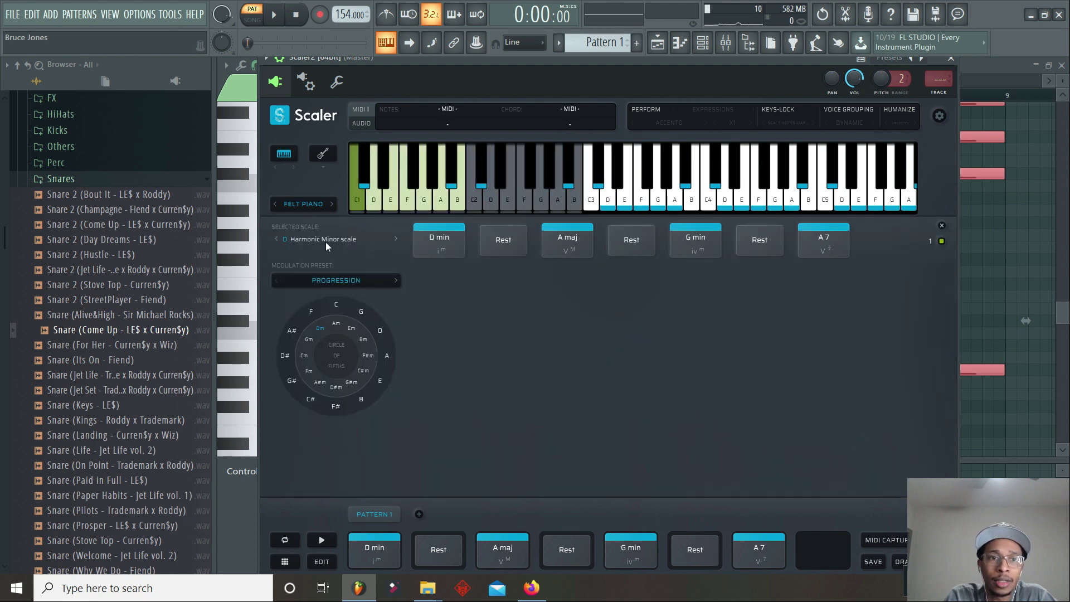
{"action": "left_click", "coordinate": [941, 226]}
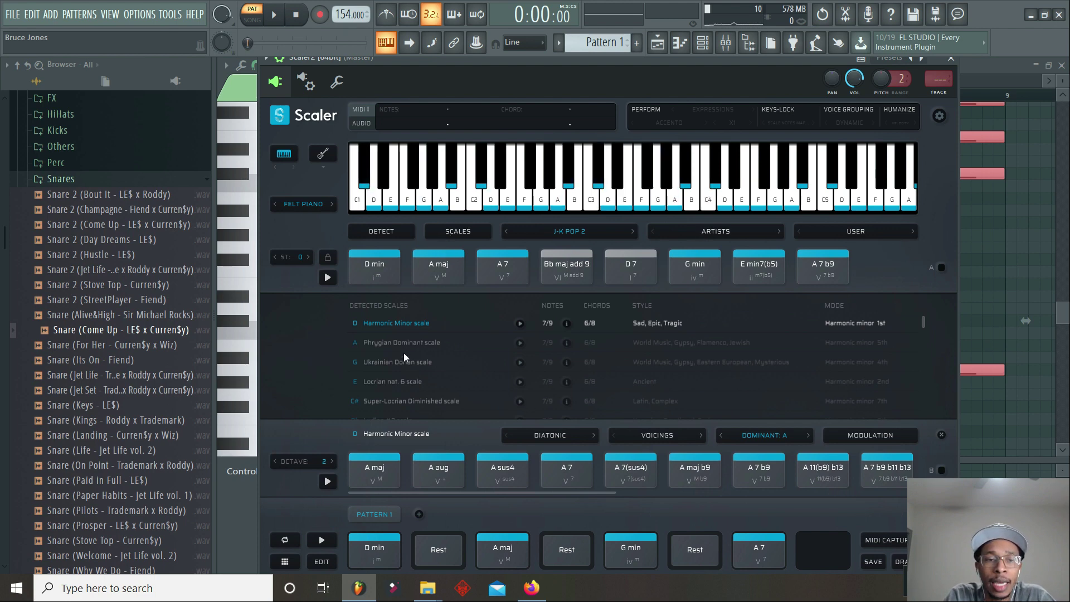
Filter the scale library to root note D and the Major scale type
{"action": "left_click", "coordinate": [456, 231]}
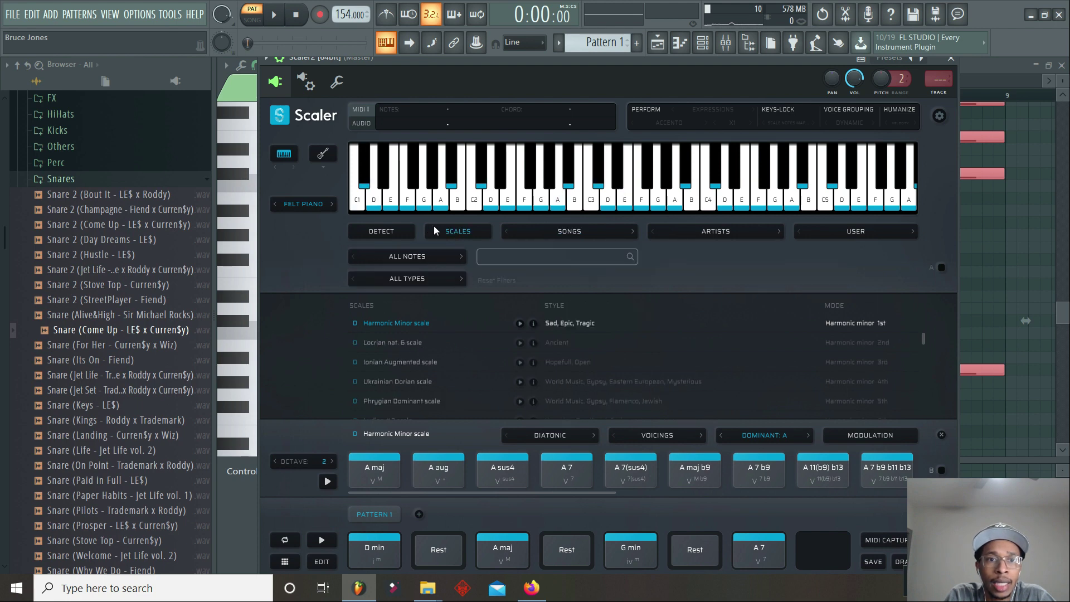
{"action": "left_click", "coordinate": [449, 258]}
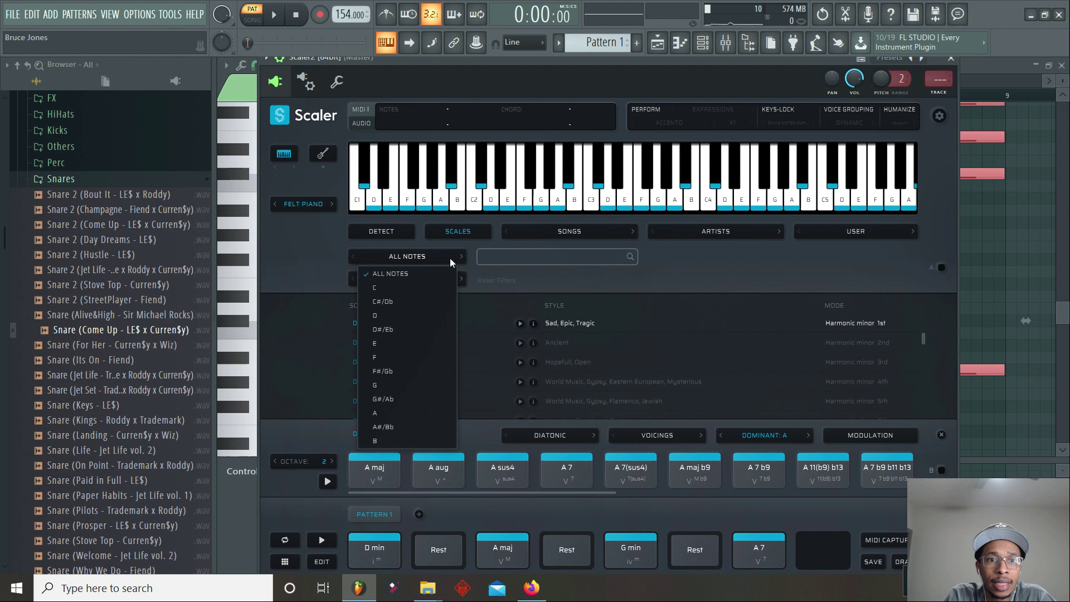
{"action": "left_click", "coordinate": [405, 320]}
{"action": "left_click", "coordinate": [412, 278]}
{"action": "left_click", "coordinate": [413, 312]}
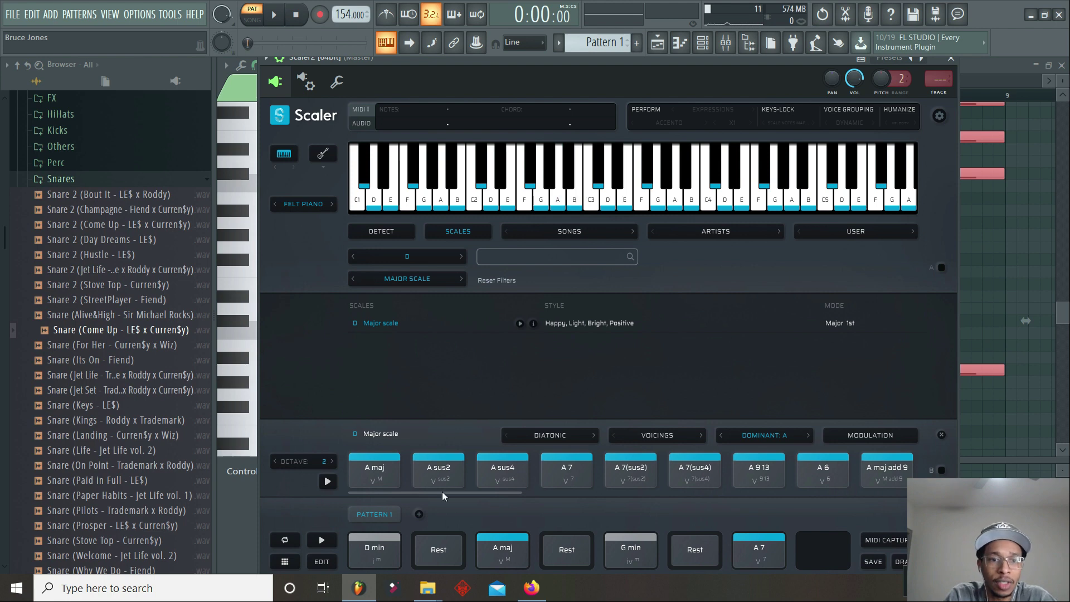
Clear the chords from Pattern 1 and show the D Major scale chords as triads, auditioning D maj
{"action": "left_click", "coordinate": [383, 514]}
{"action": "left_click", "coordinate": [380, 484]}
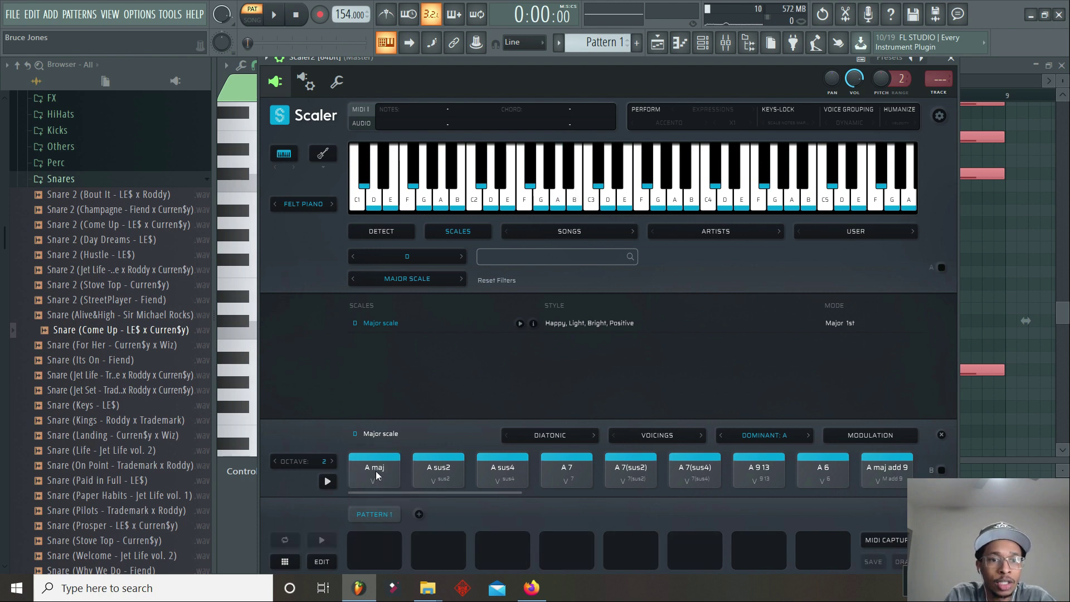
{"action": "left_click", "coordinate": [548, 435]}
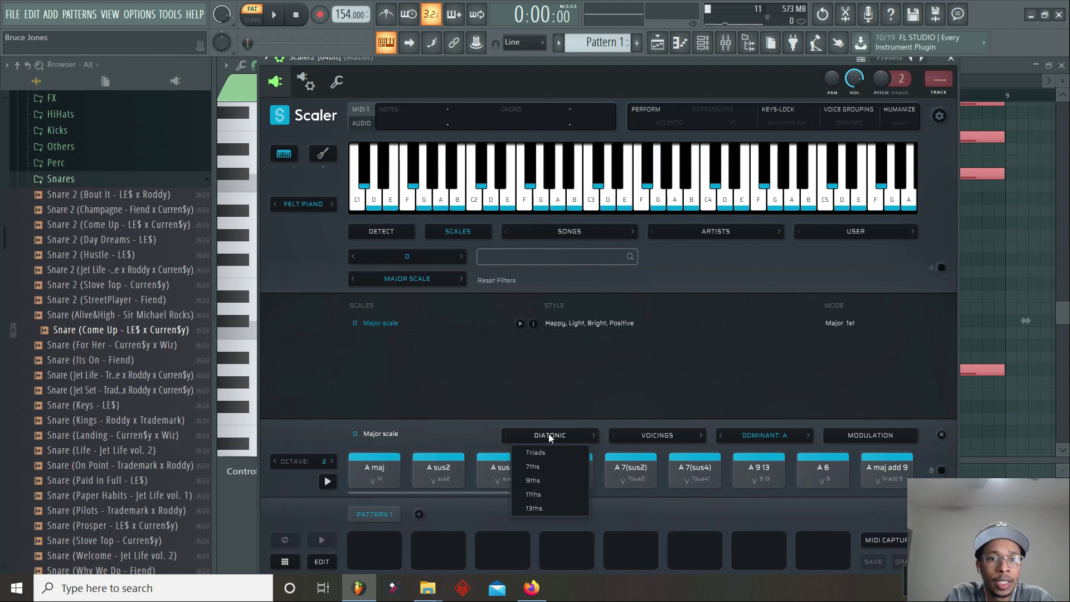
{"action": "left_click", "coordinate": [535, 451]}
{"action": "left_click", "coordinate": [375, 471]}
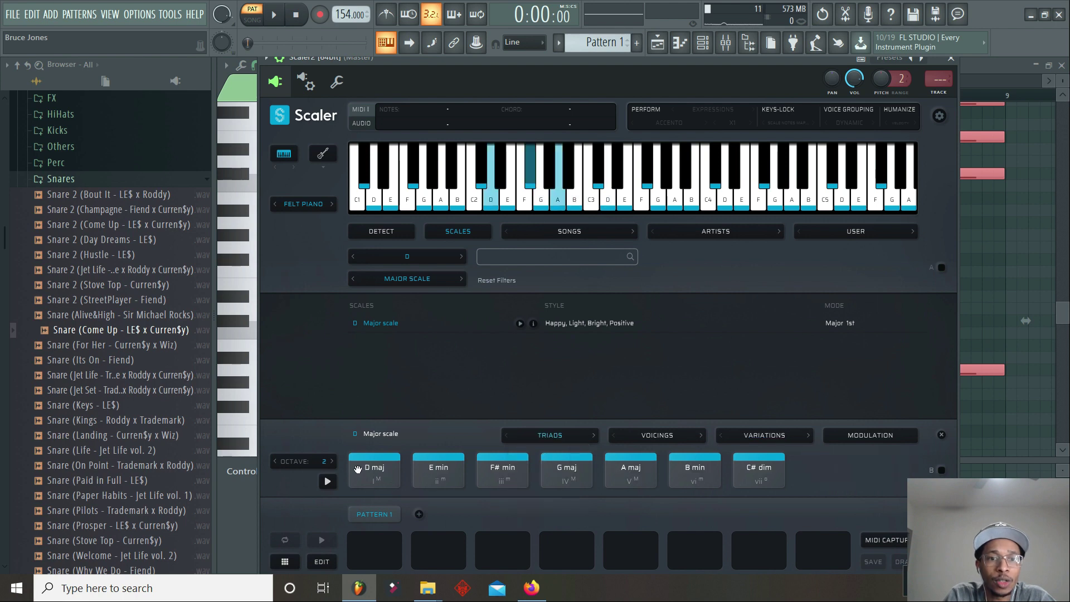
Fill Pattern 1 with D maj, A maj, G maj and F# min separated by rests, and audition F# min and D maj
{"action": "left_click_drag", "start_coordinate": [377, 477], "coordinate": [374, 547]}
{"action": "left_click", "coordinate": [440, 471]}
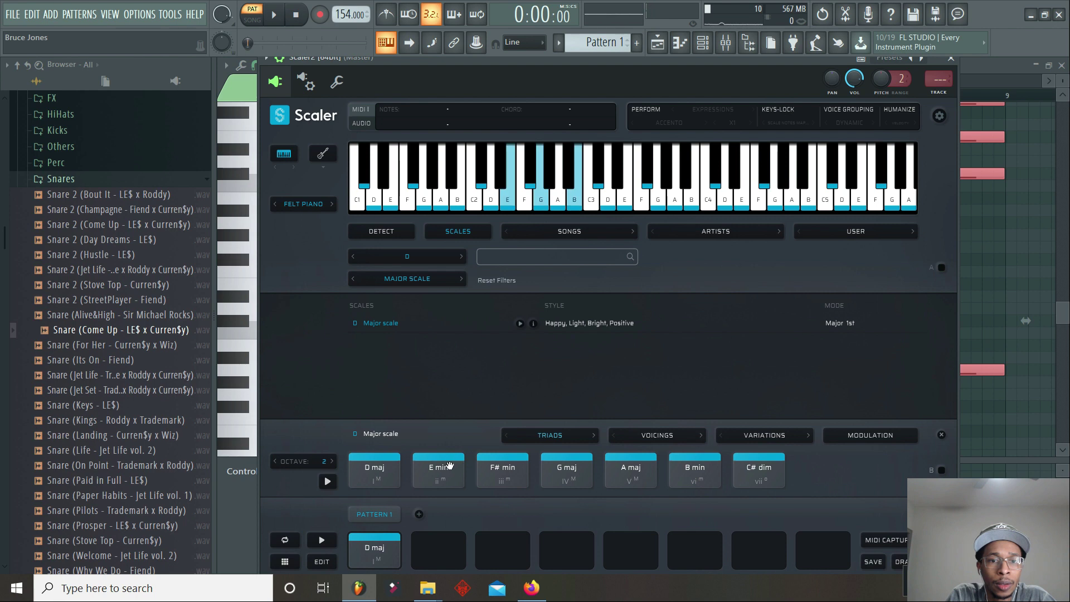
{"action": "left_click_drag", "start_coordinate": [630, 471], "coordinate": [498, 543]}
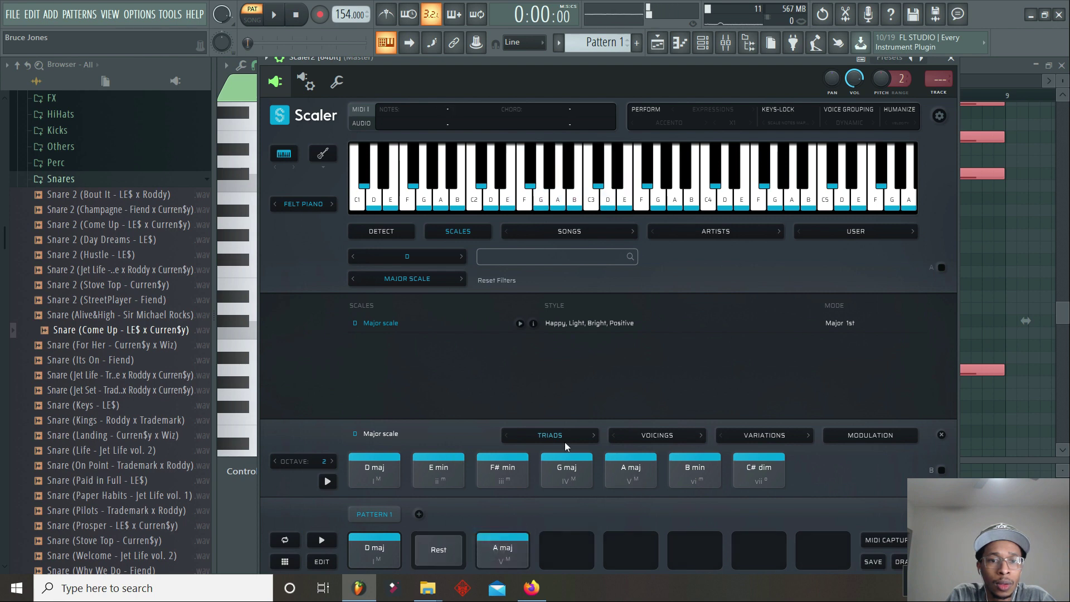
{"action": "left_click_drag", "start_coordinate": [566, 471], "coordinate": [631, 549]}
{"action": "left_click", "coordinate": [505, 471]}
{"action": "left_click_drag", "start_coordinate": [505, 471], "coordinate": [758, 547]}
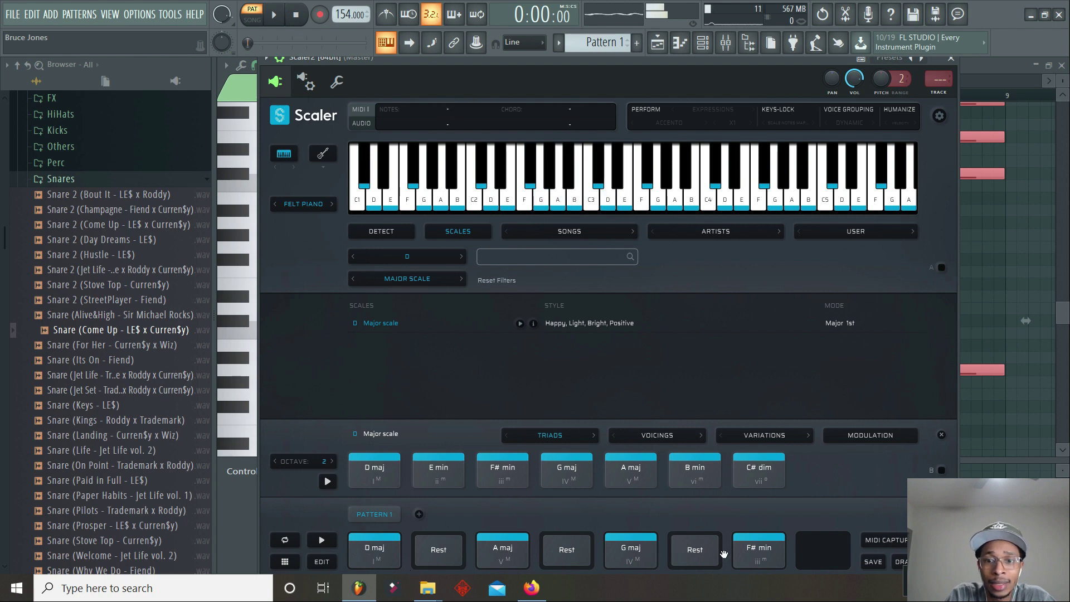
{"action": "left_click", "coordinate": [758, 551]}
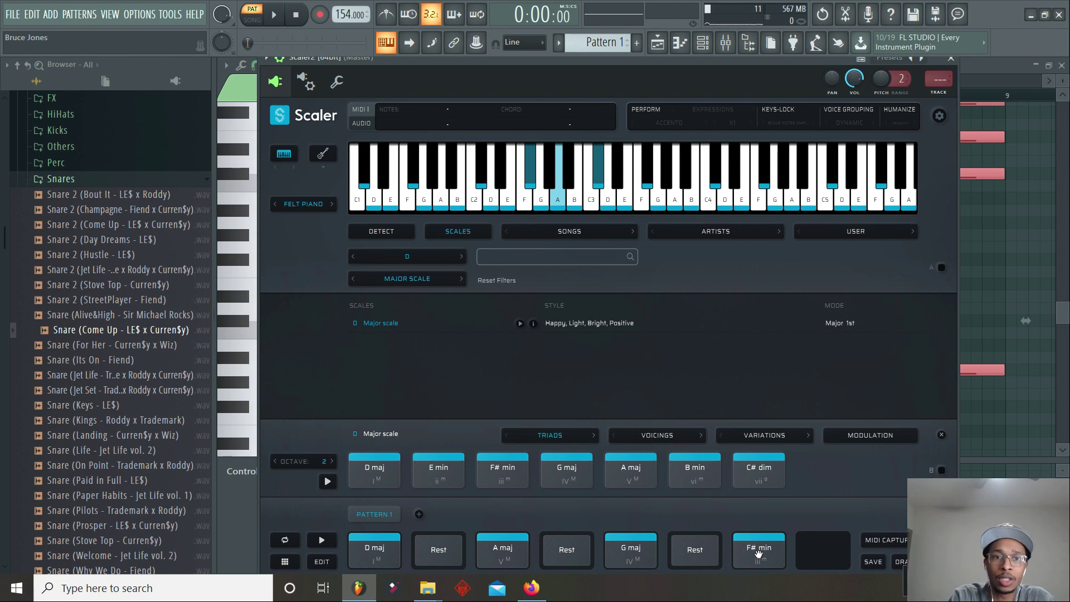
{"action": "left_click", "coordinate": [389, 471]}
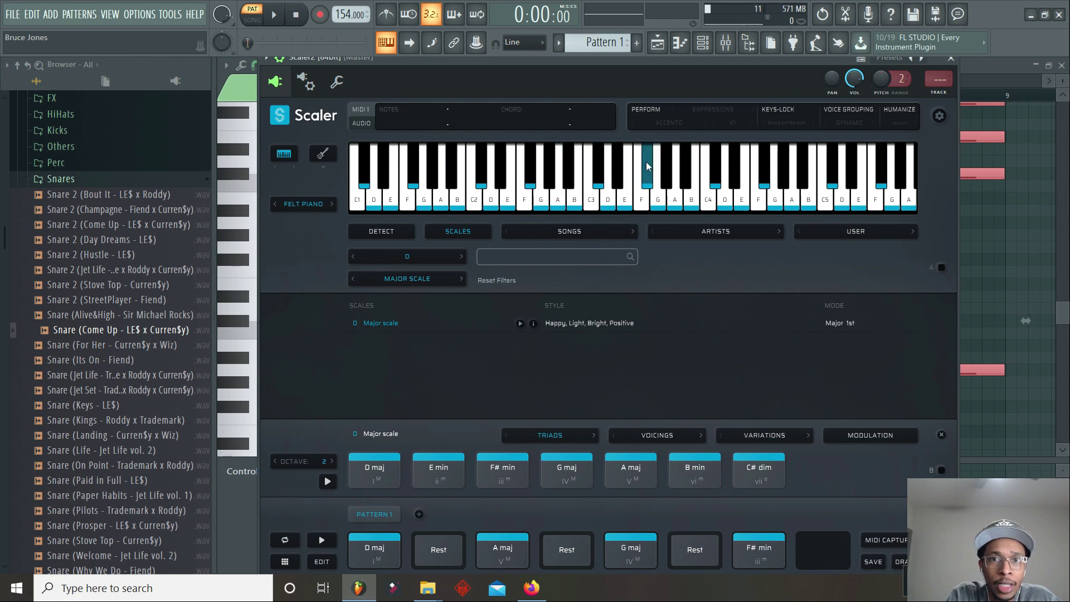
Enable Perform and choose the Molto performance from the Vivace group
{"action": "left_click", "coordinate": [649, 109]}
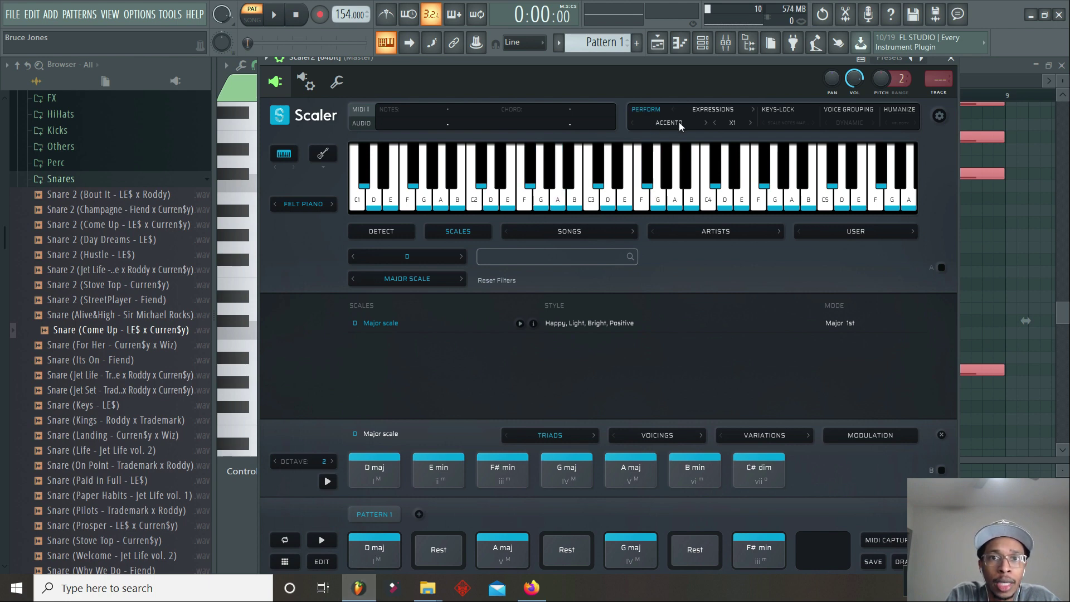
{"action": "left_click", "coordinate": [679, 122]}
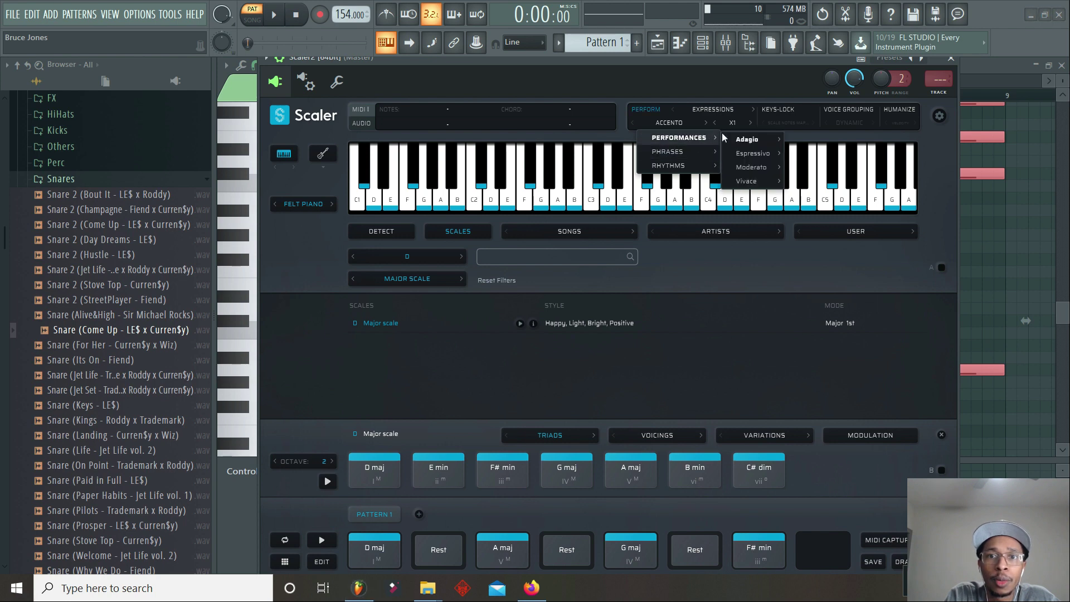
{"action": "mouse_move", "coordinate": [755, 183]}
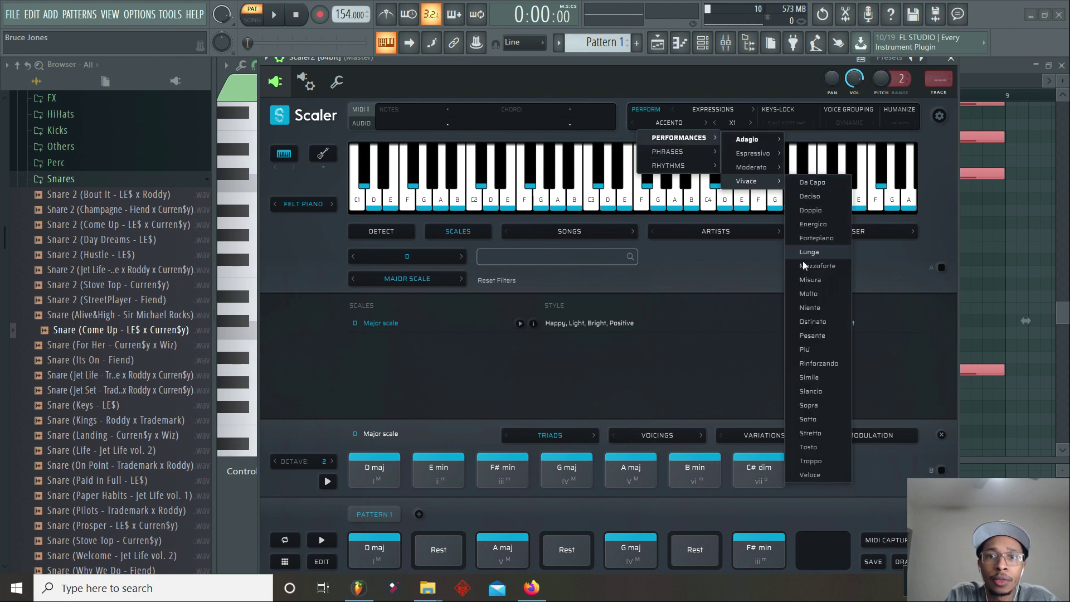
{"action": "left_click", "coordinate": [808, 294]}
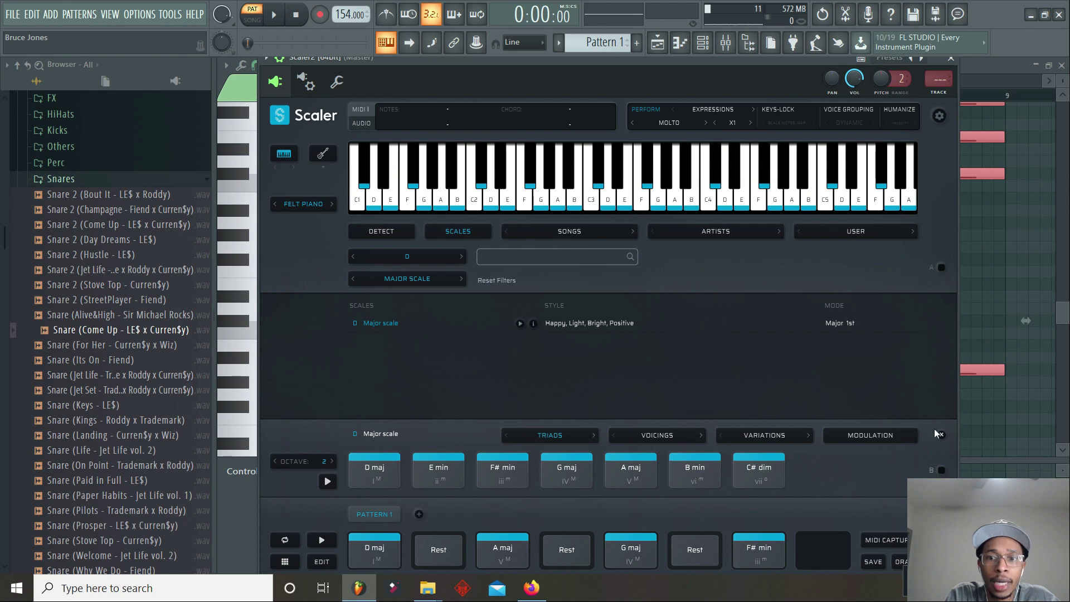
Bind the D Major chord row to MIDI notes and compare the Molto and Niente performances from key C2
{"action": "left_click", "coordinate": [476, 202]}
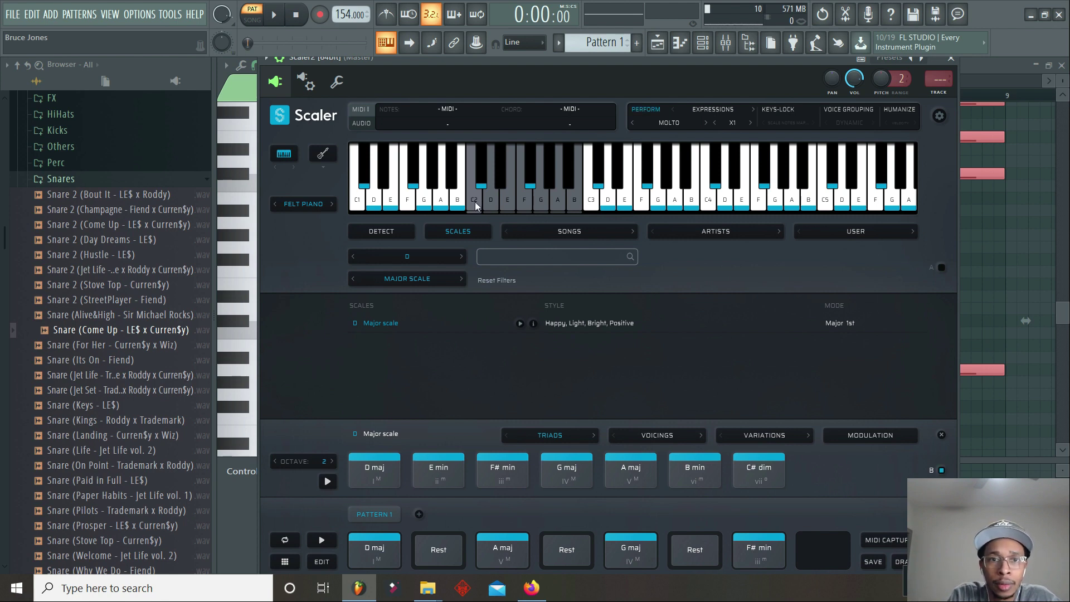
{"action": "left_click", "coordinate": [705, 125]}
{"action": "left_click", "coordinate": [474, 196]}
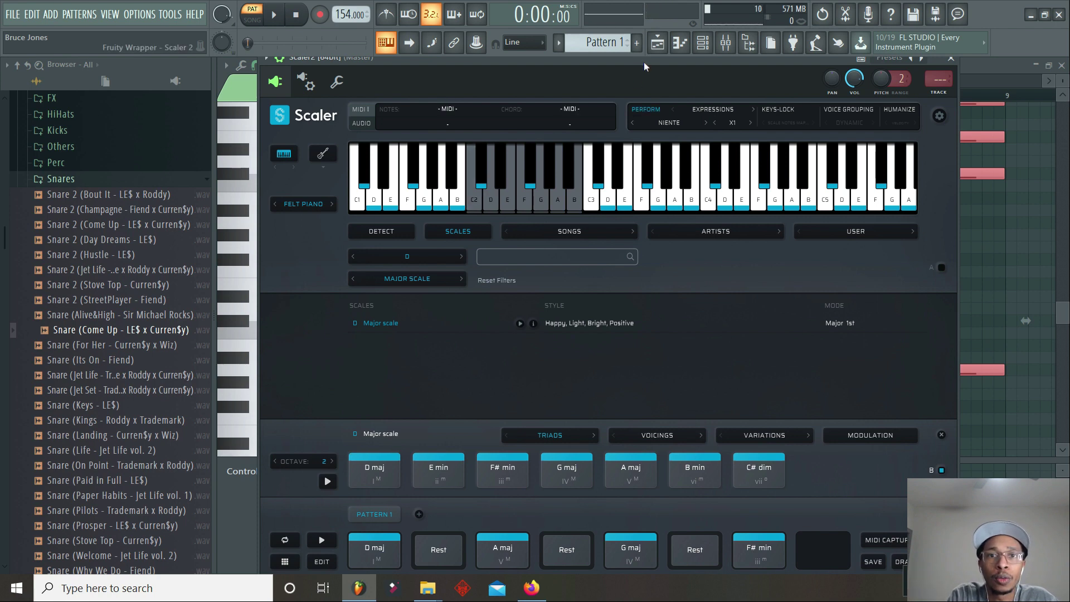
Reposition the Scaler window and play across the bound octave 2 keys to audition the chords
{"action": "left_click_drag", "start_coordinate": [643, 63], "coordinate": [537, 42]}
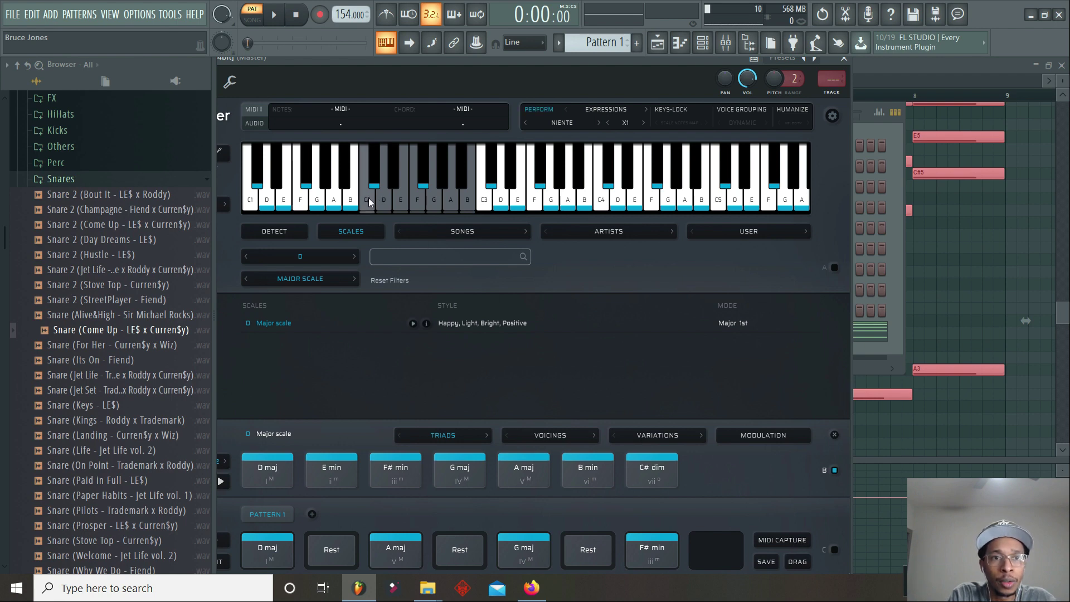
{"action": "left_click_drag", "start_coordinate": [369, 202], "coordinate": [446, 203]}
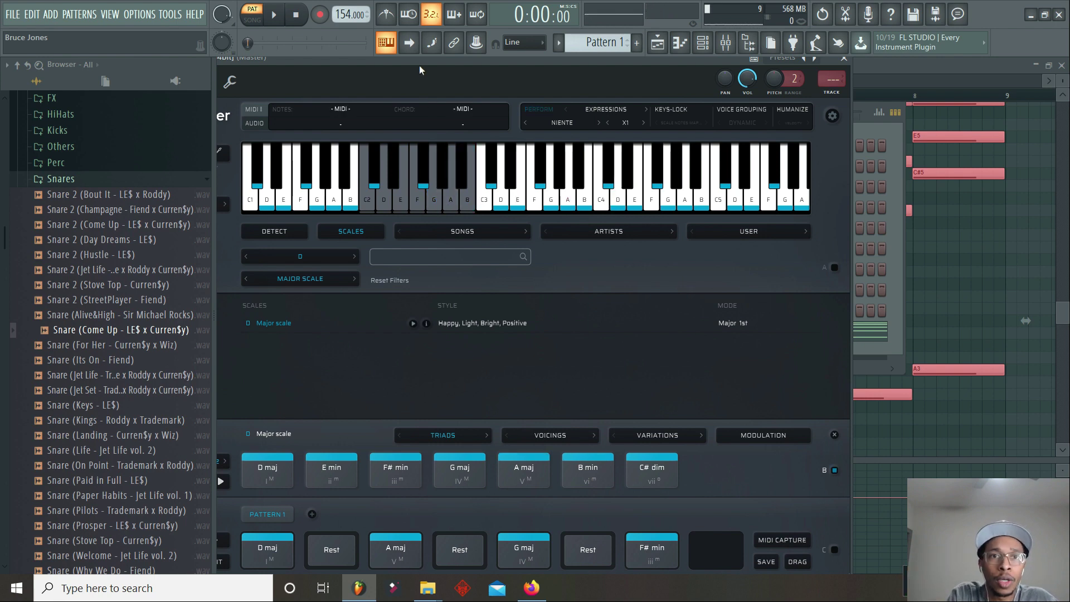
{"action": "left_click_drag", "start_coordinate": [420, 65], "coordinate": [527, 69]}
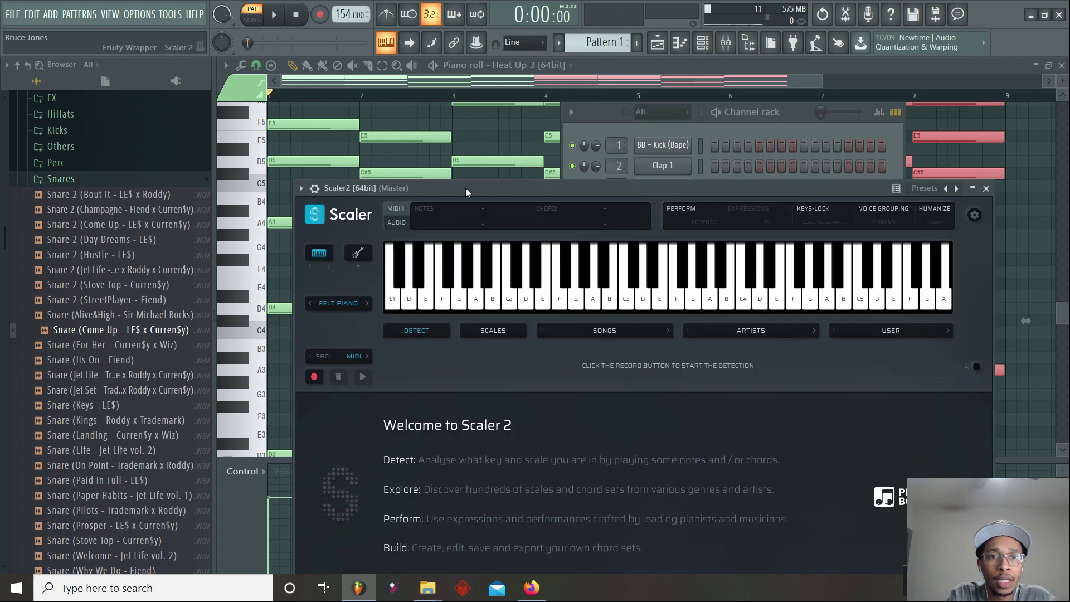
Move the fresh Scaler 2 window up and load the C Major scale chords from the scale library
{"action": "left_click_drag", "start_coordinate": [466, 189], "coordinate": [445, 66]}
{"action": "left_click", "coordinate": [479, 209]}
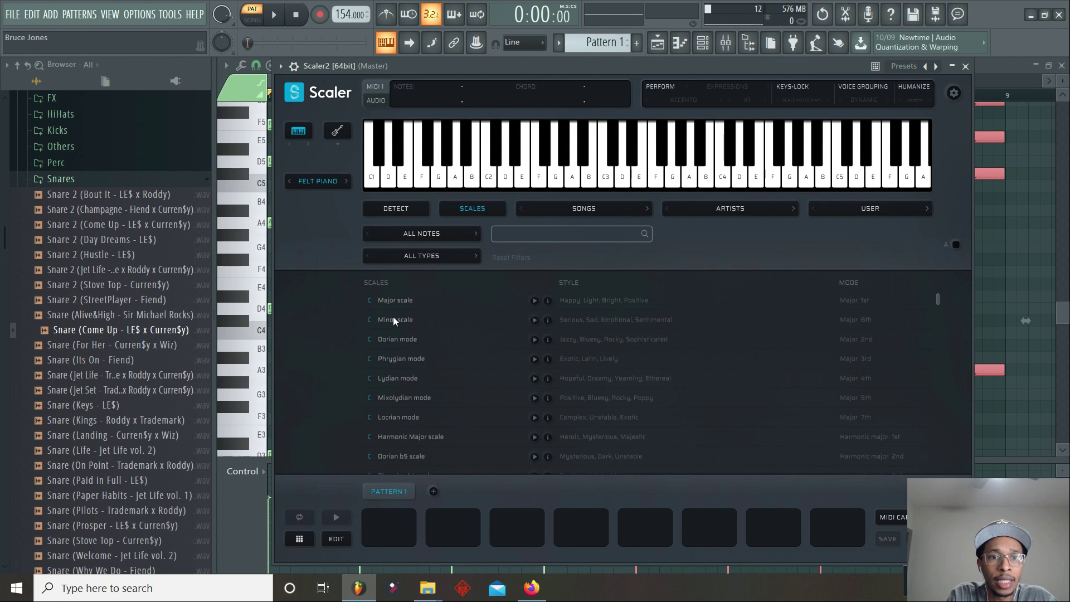
{"action": "left_click", "coordinate": [394, 301]}
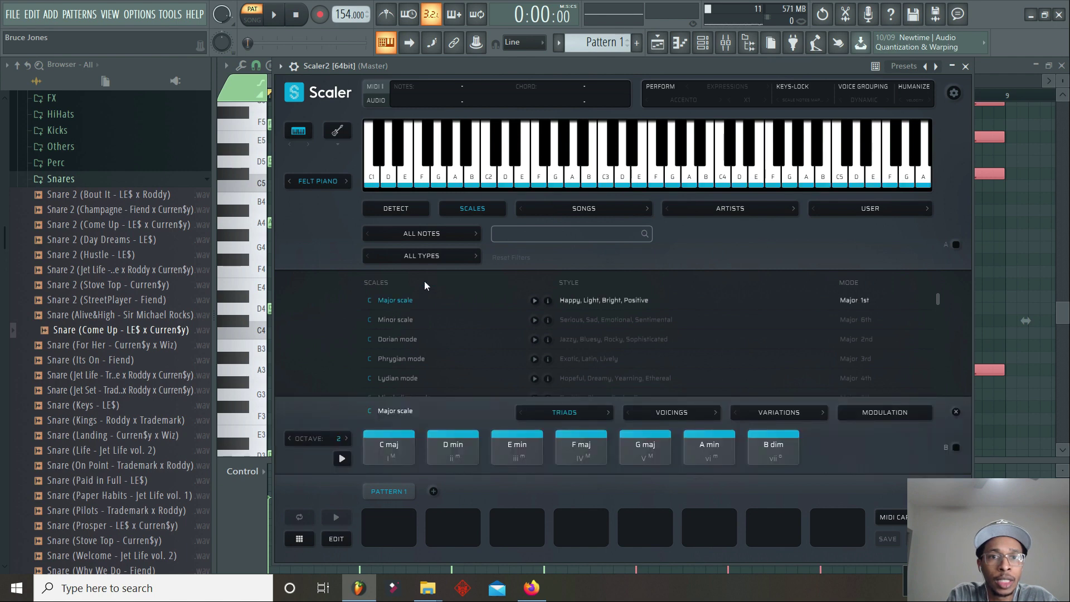
{"action": "left_click", "coordinate": [670, 168]}
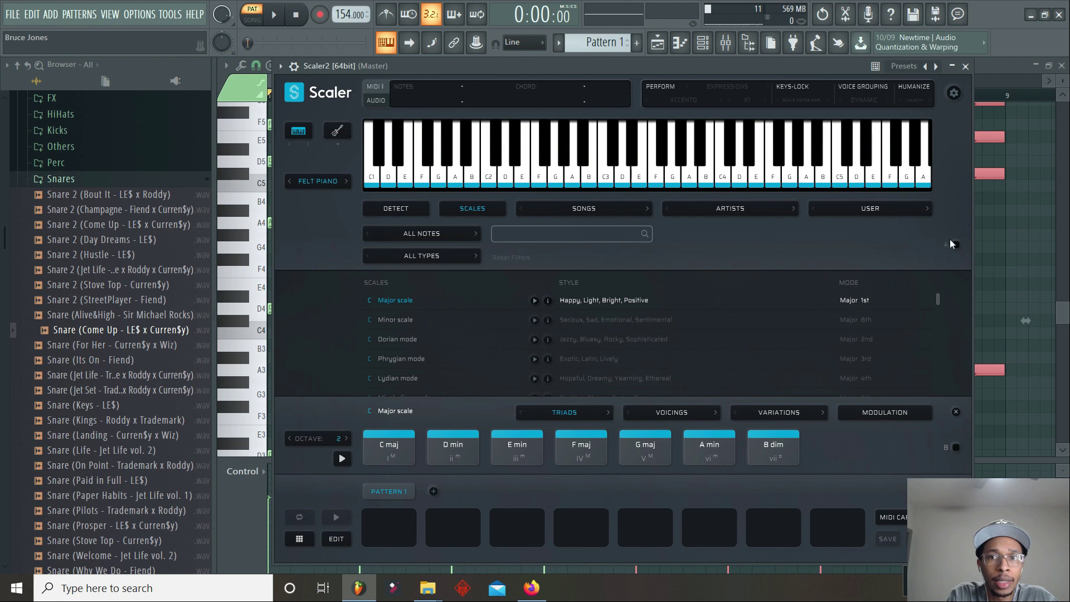
Bind the C Major chord row to incoming MIDI notes and enable Perform with the Vivace performance Niente
{"action": "left_click", "coordinate": [956, 447]}
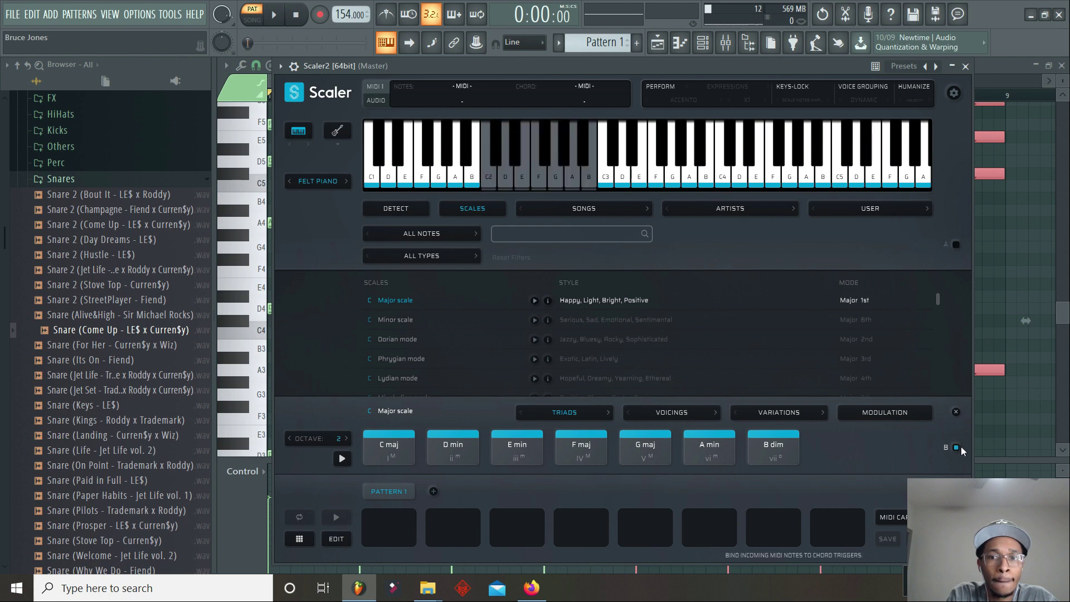
{"action": "left_click", "coordinate": [662, 86]}
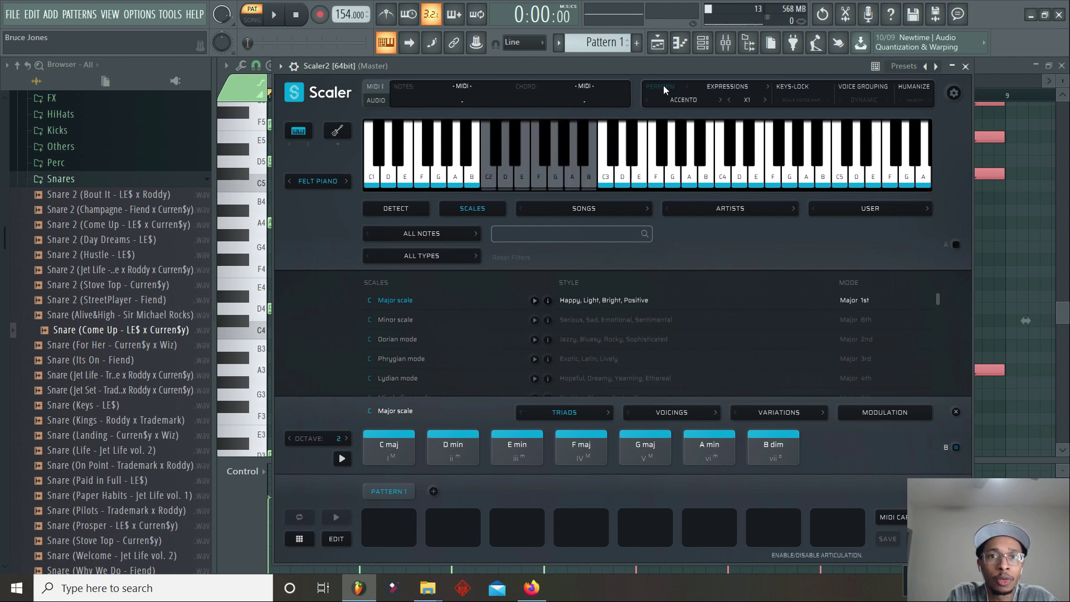
{"action": "left_click", "coordinate": [683, 100]}
{"action": "mouse_move", "coordinate": [699, 115]}
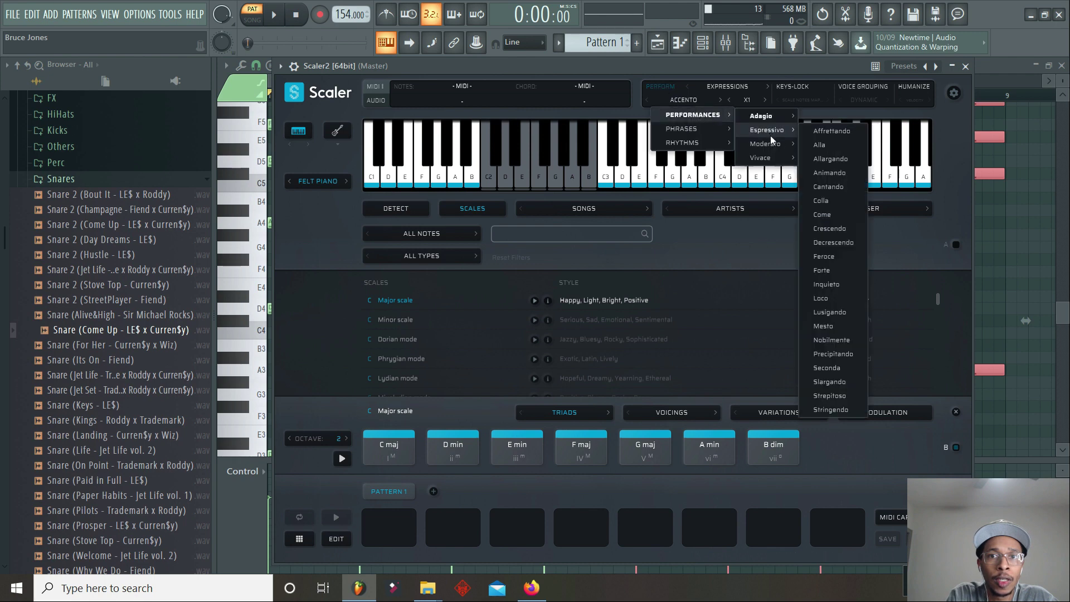
{"action": "mouse_move", "coordinate": [774, 159]}
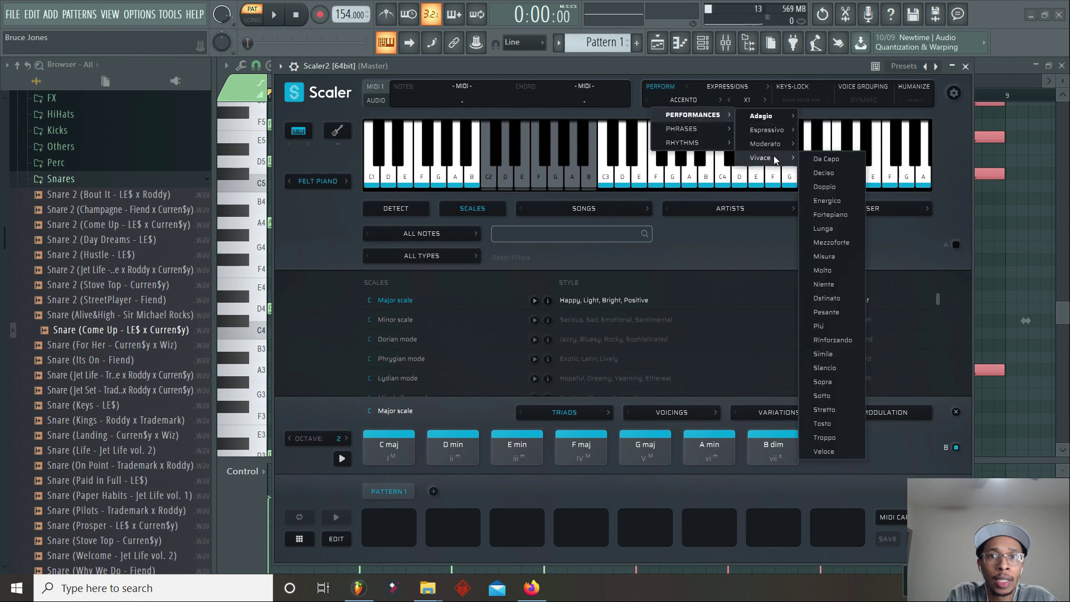
{"action": "left_click", "coordinate": [835, 283]}
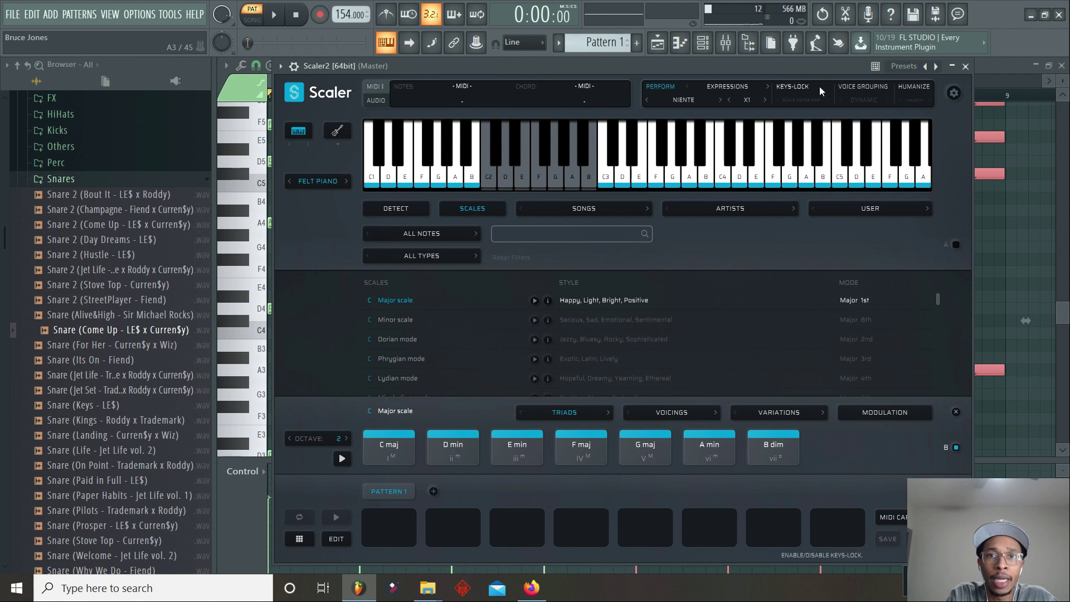
Capture MIDI in Scaler while playing the C maj, D min, F maj and E min chords, and stop the capture
{"action": "left_click_drag", "start_coordinate": [803, 66], "coordinate": [707, 62]}
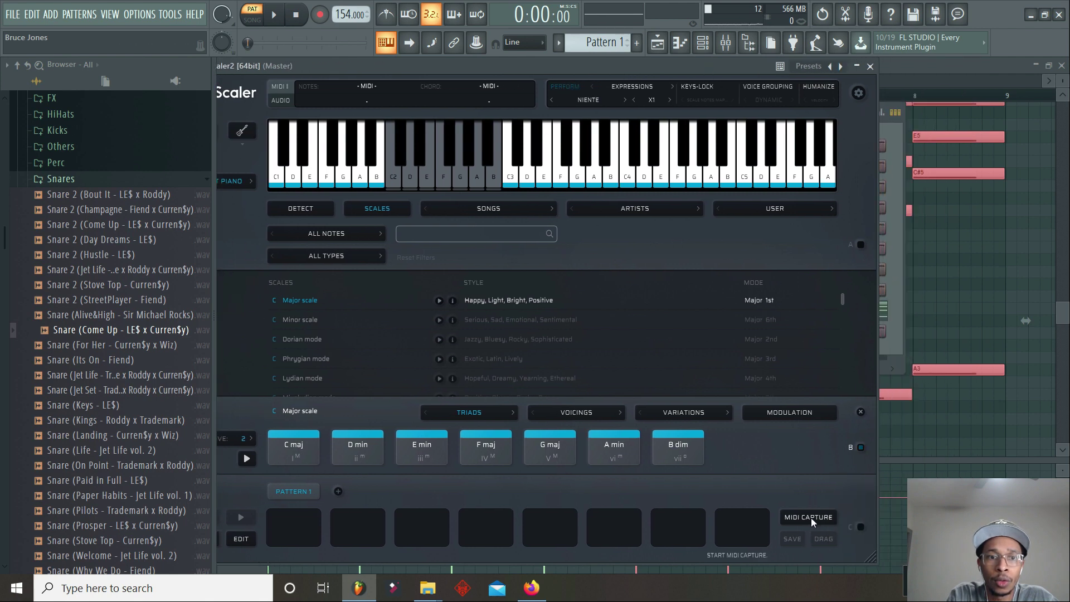
{"action": "left_click", "coordinate": [296, 447]}
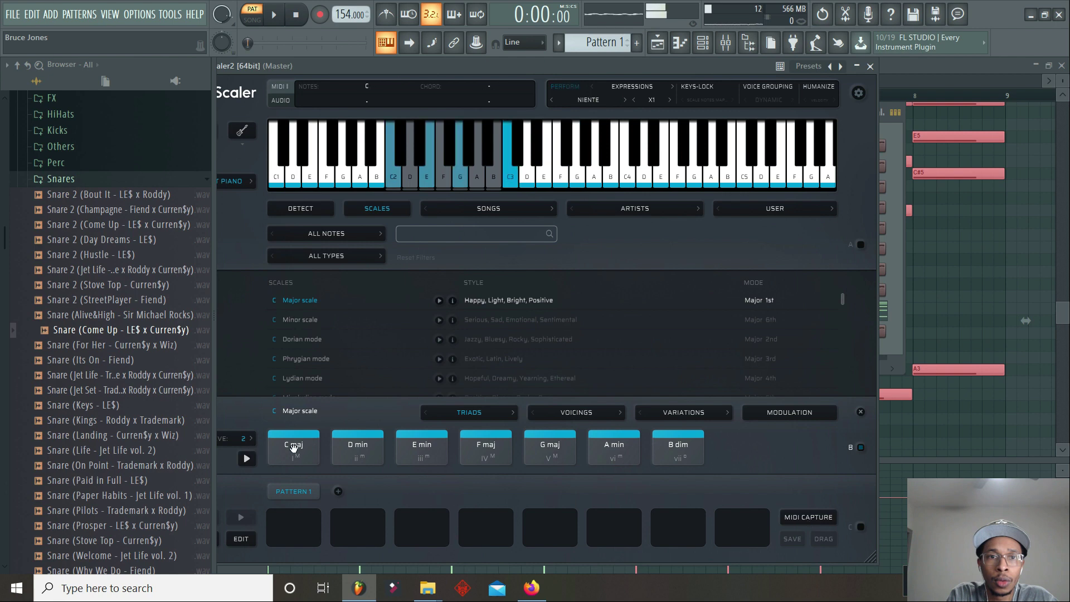
{"action": "left_click", "coordinate": [808, 518]}
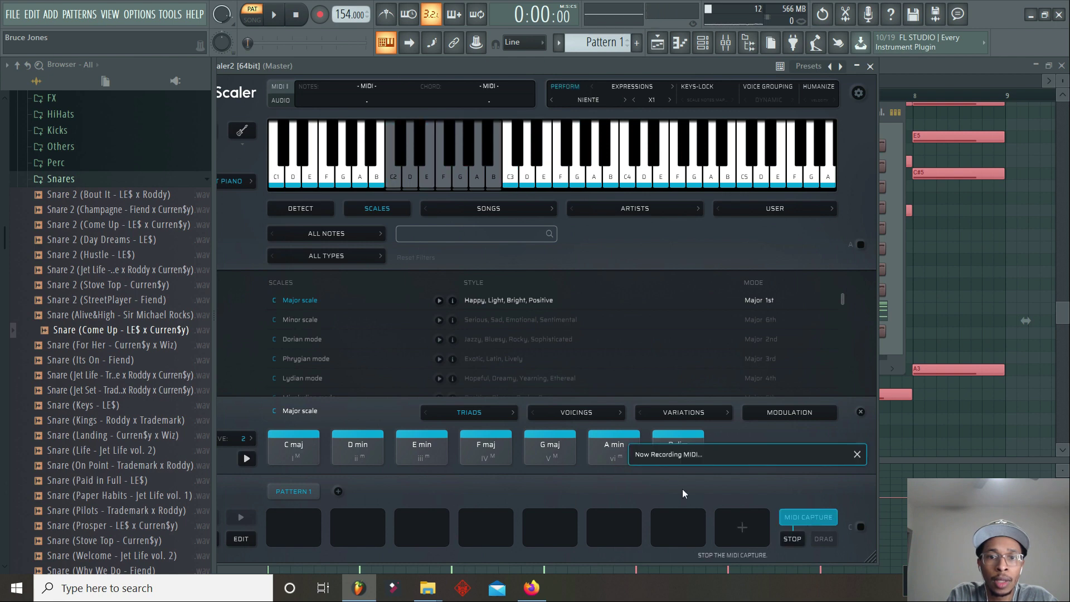
{"action": "left_click", "coordinate": [285, 461]}
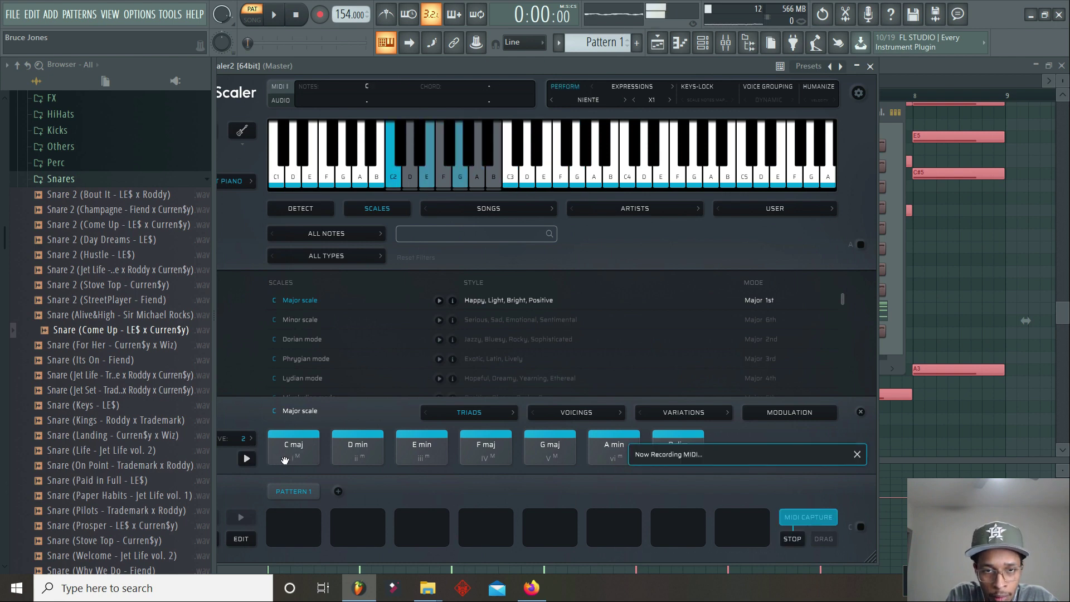
{"action": "left_click", "coordinate": [374, 454]}
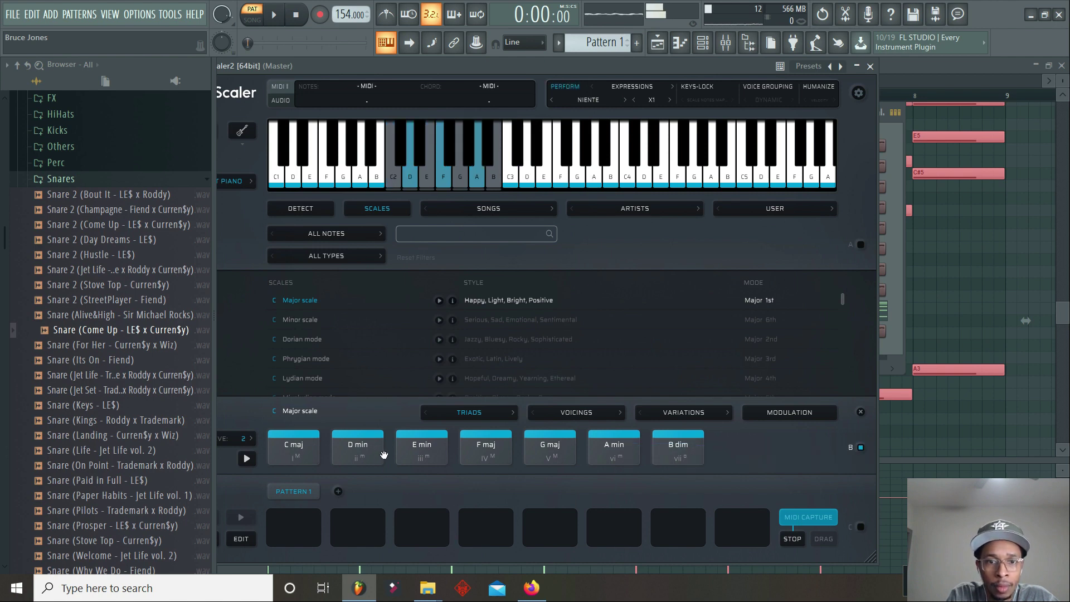
{"action": "left_click", "coordinate": [463, 450]}
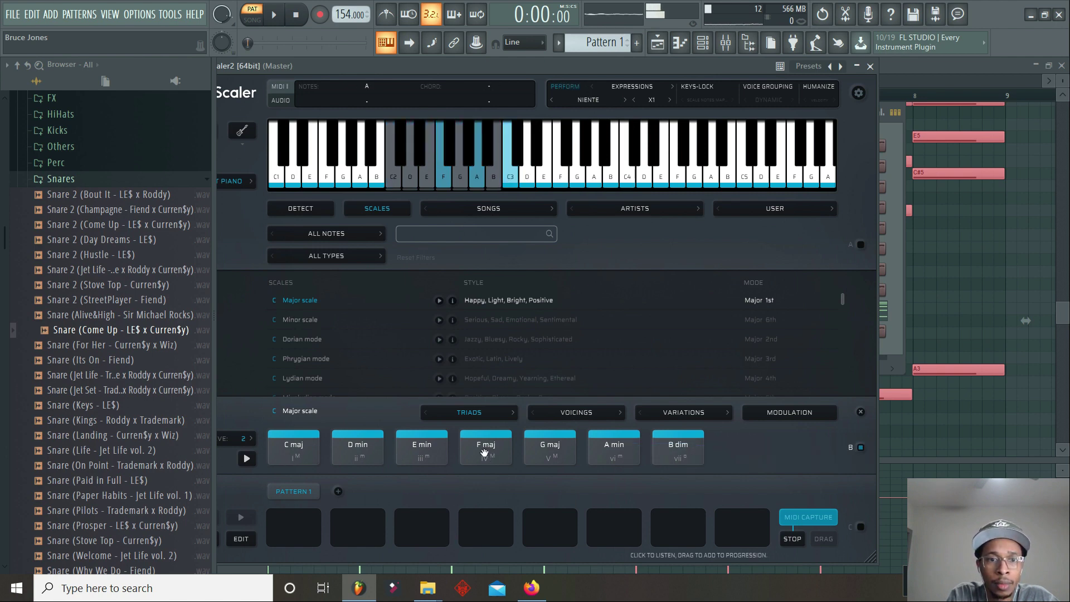
{"action": "left_click", "coordinate": [425, 446]}
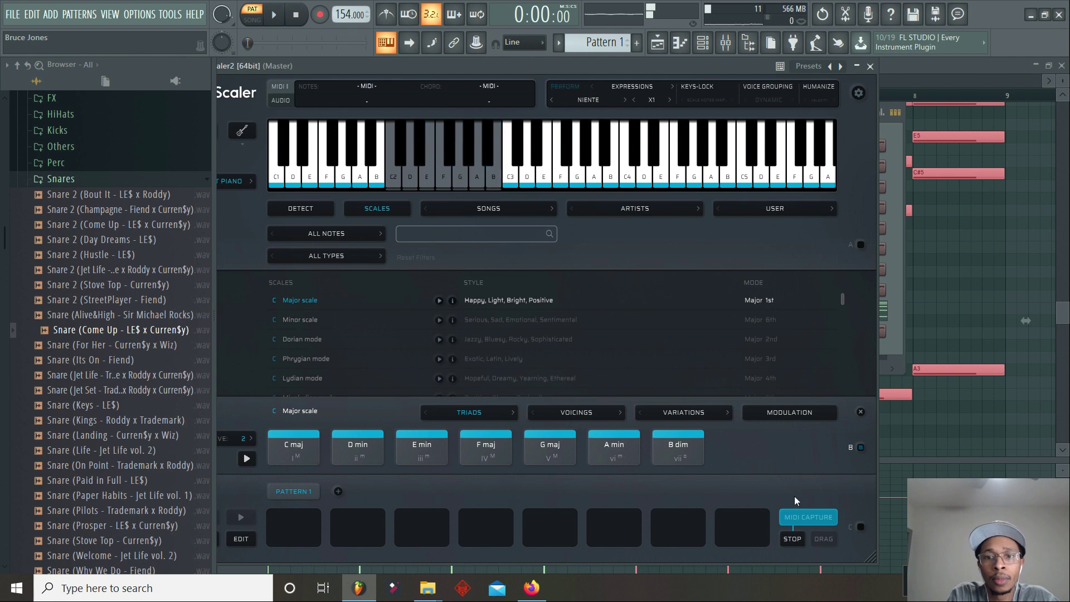
{"action": "left_click", "coordinate": [792, 538]}
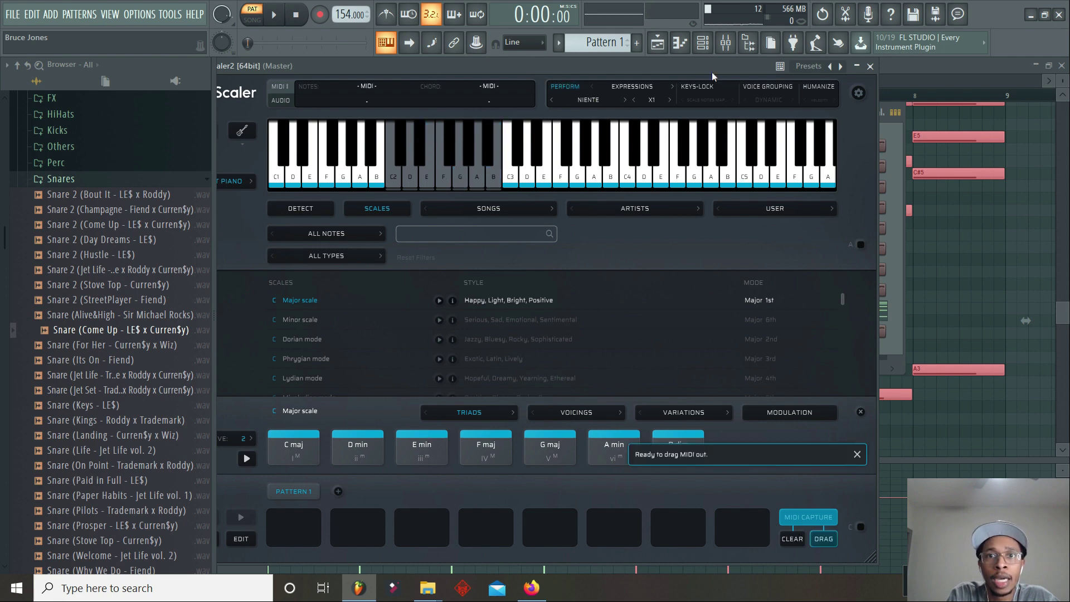
Transfer the captured MIDI onto the Heat Up 3 channel and open its notes in the piano roll
{"action": "left_click_drag", "start_coordinate": [711, 72], "coordinate": [305, 63]}
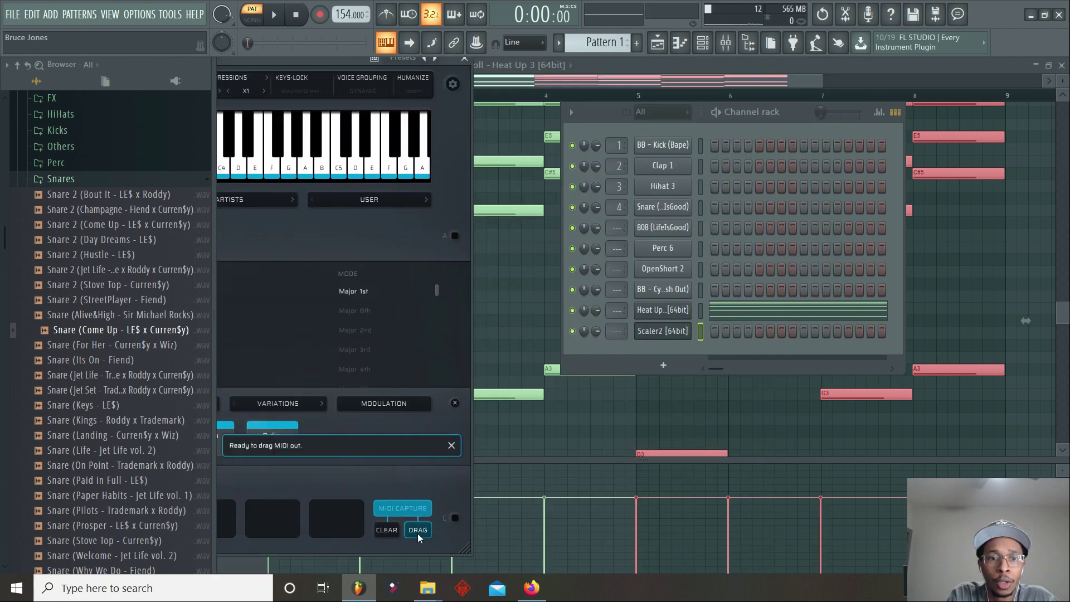
{"action": "left_click_drag", "start_coordinate": [418, 529], "coordinate": [734, 318]}
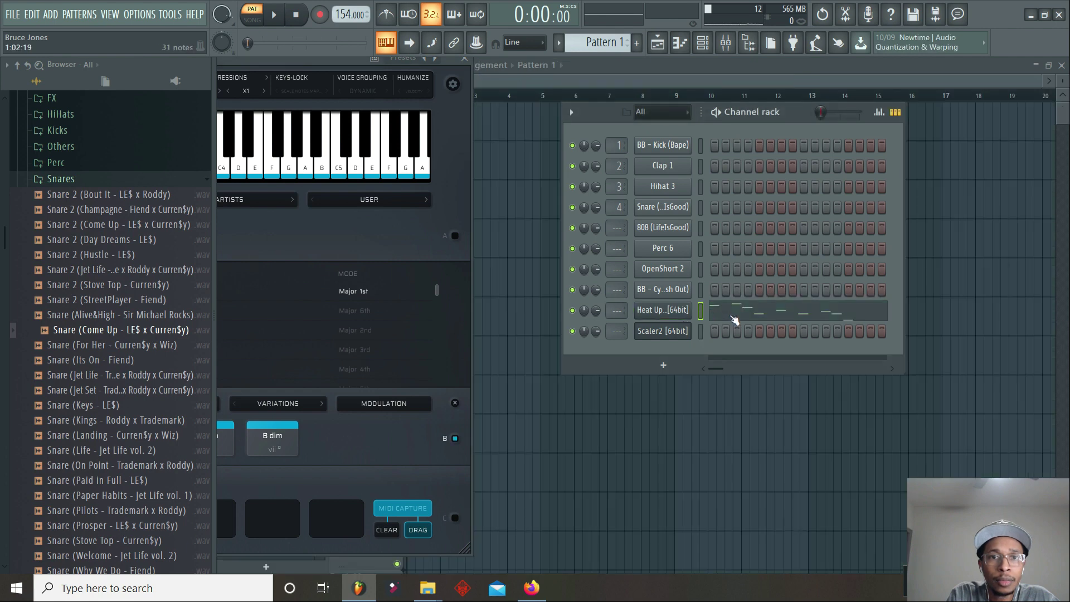
{"action": "left_click", "coordinate": [735, 317]}
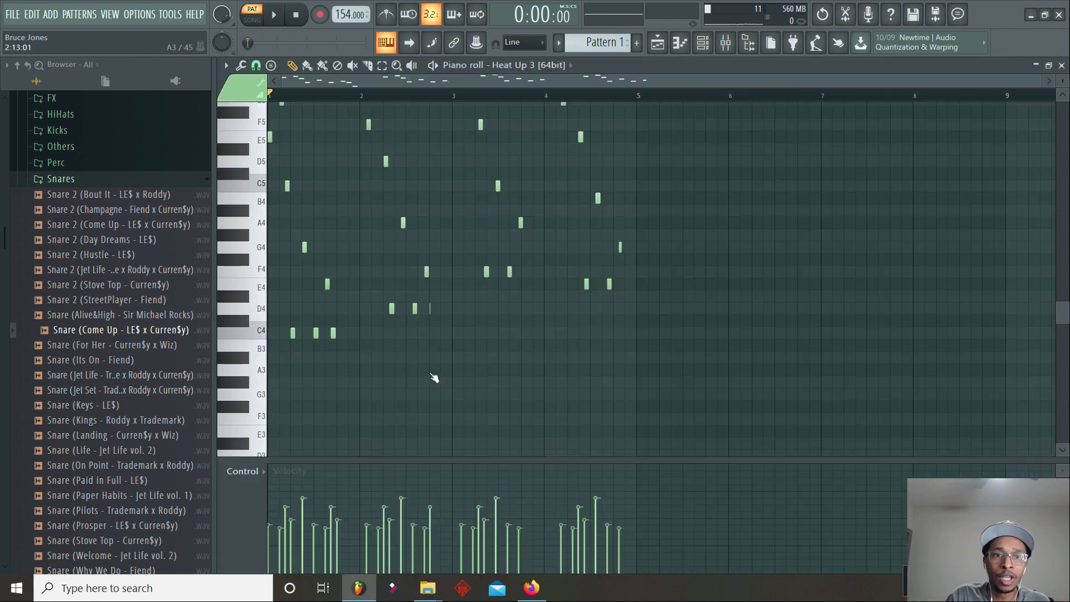
Examine the captured performance notes in the piano roll and play them back with the Heat Up 3 sound
{"action": "scroll", "coordinate": [434, 378], "scroll_direction": "up", "scroll_amount": 4}
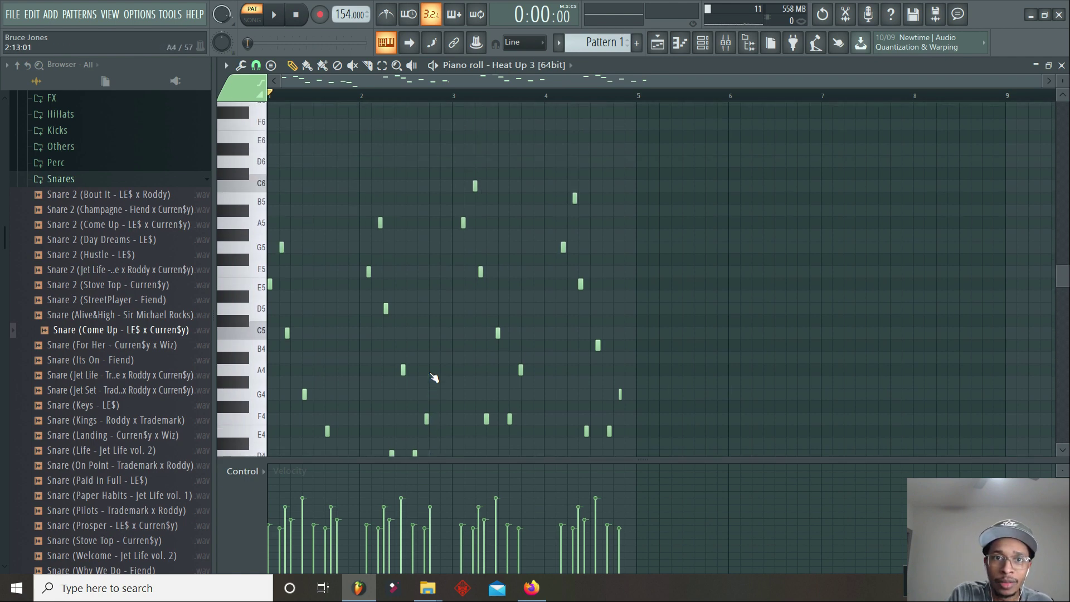
{"action": "scroll", "coordinate": [434, 377], "scroll_direction": "down", "scroll_amount": 4}
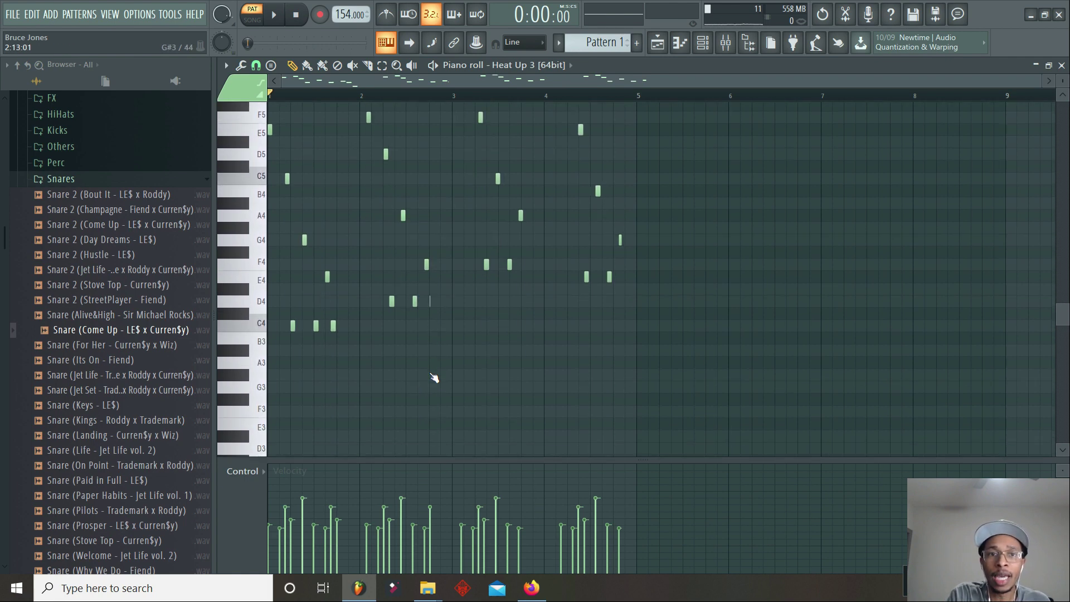
{"action": "scroll", "coordinate": [434, 378], "scroll_direction": "up", "scroll_amount": 1}
{"action": "key", "text": "space"}
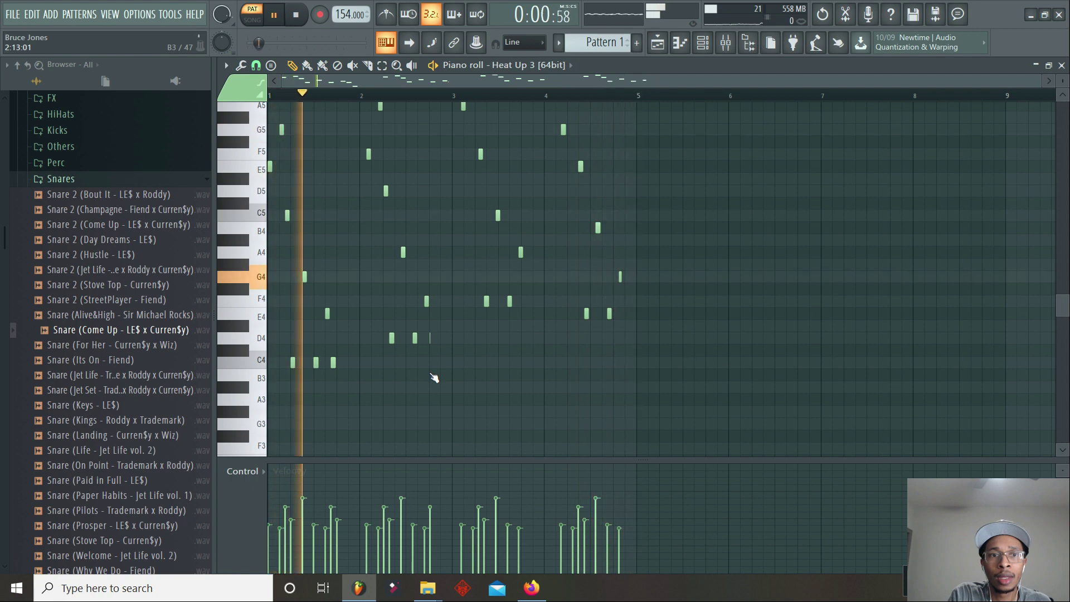
{"action": "key", "text": "space"}
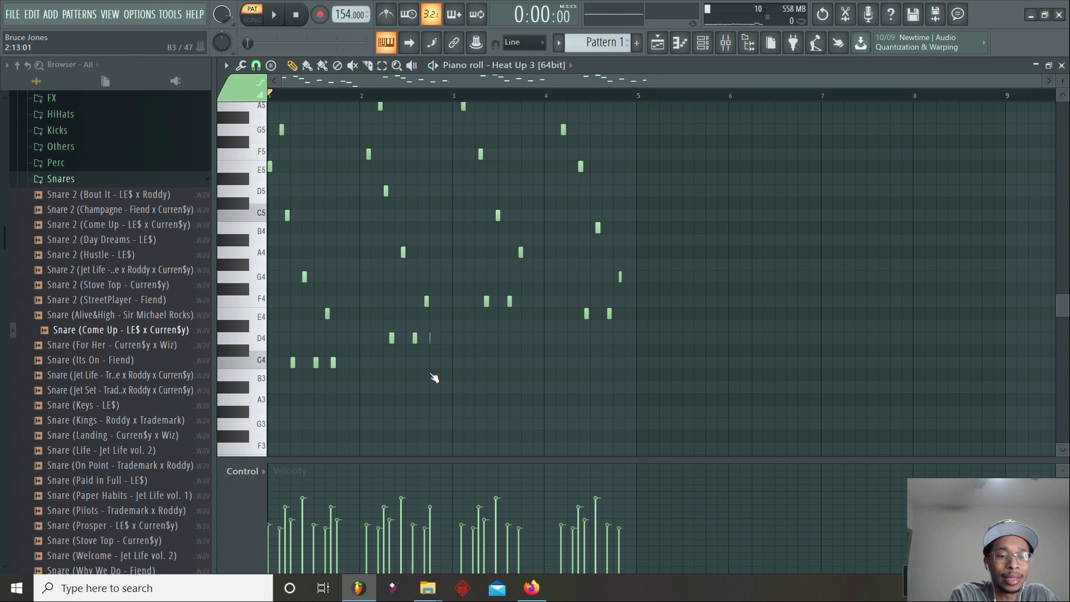
Cut all the notes from the Heat Up 3 channel
{"action": "key", "text": "F6"}
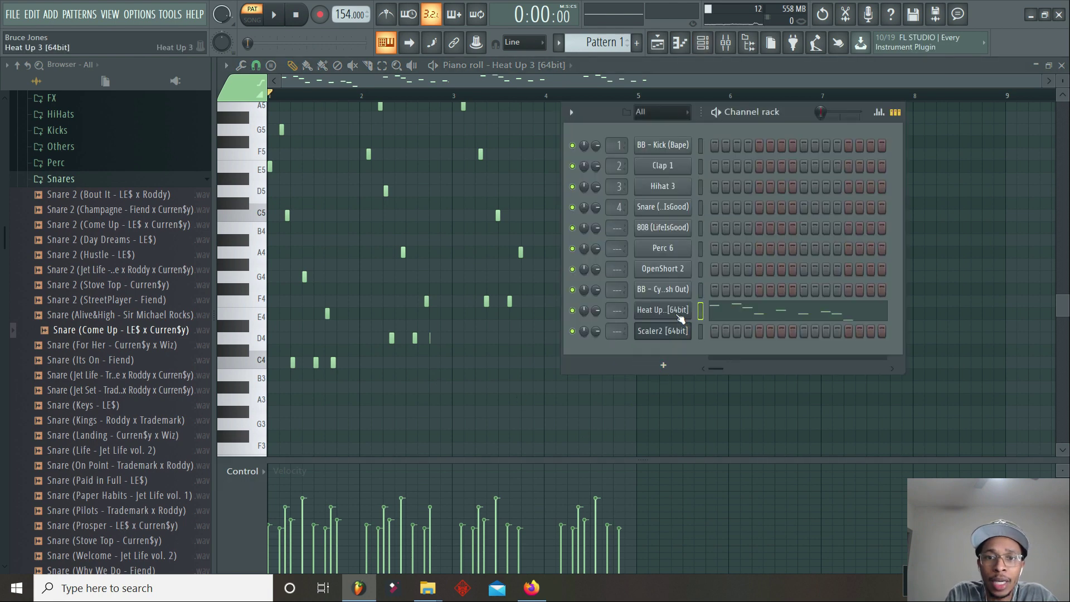
{"action": "right_click", "coordinate": [676, 313]}
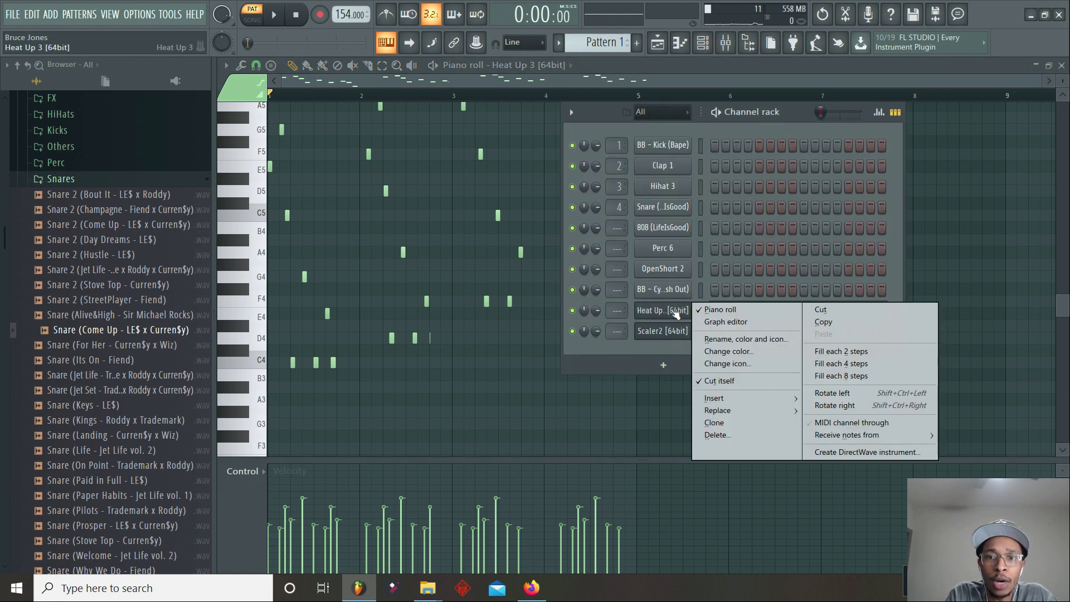
{"action": "left_click", "coordinate": [839, 313]}
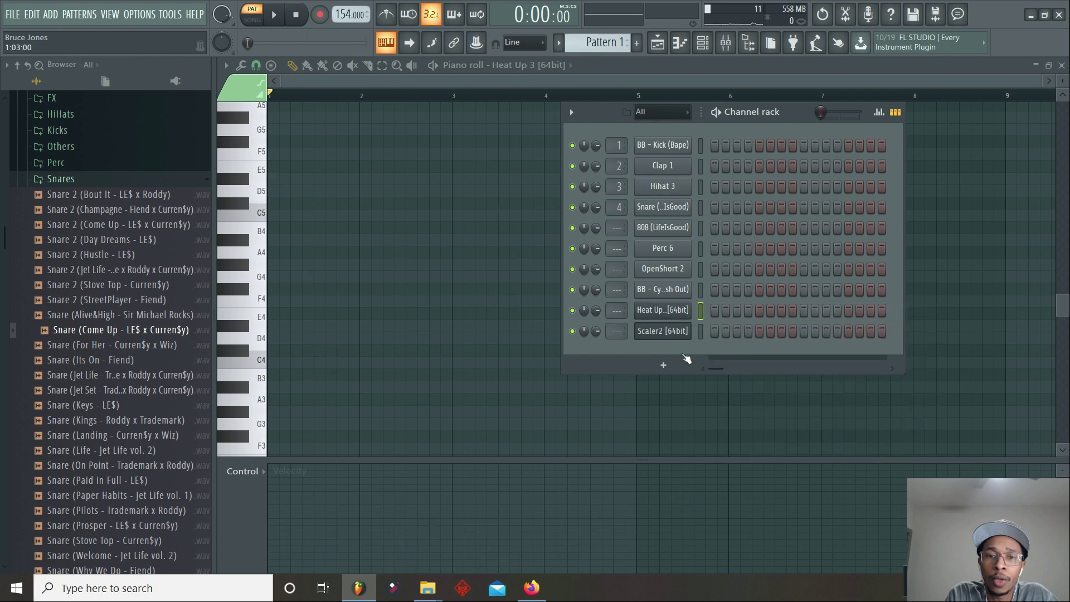
Reopen Scaler 2, browse to the Cymatics Gems Vol 1 - Trap Melodies loop folder and preview the Animal 136 BPM C Min loop
{"action": "left_click", "coordinate": [651, 334]}
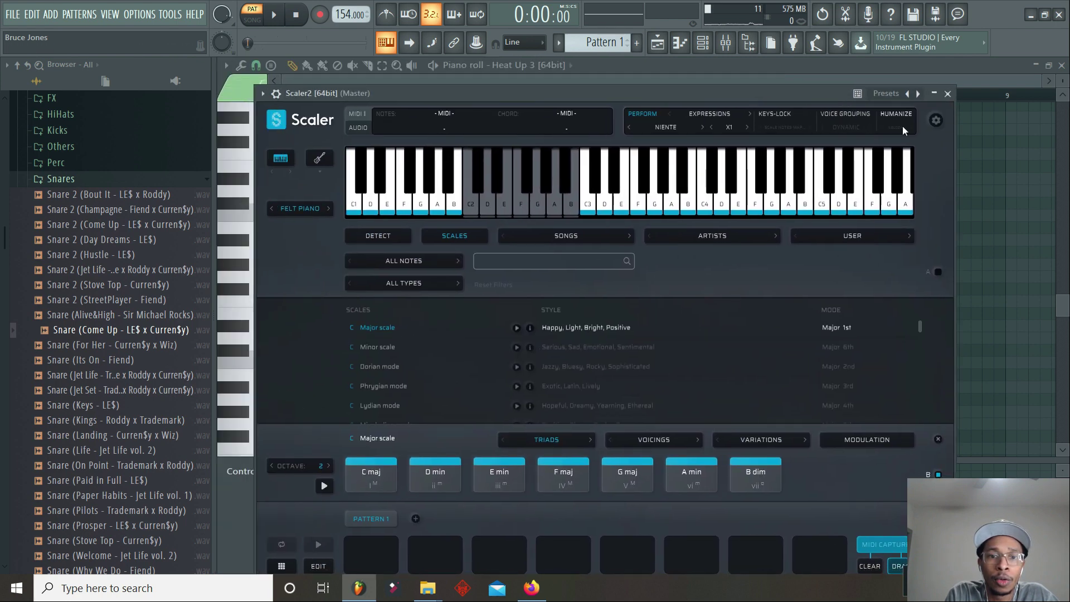
{"action": "scroll", "coordinate": [86, 211], "scroll_direction": "up", "scroll_amount": 15}
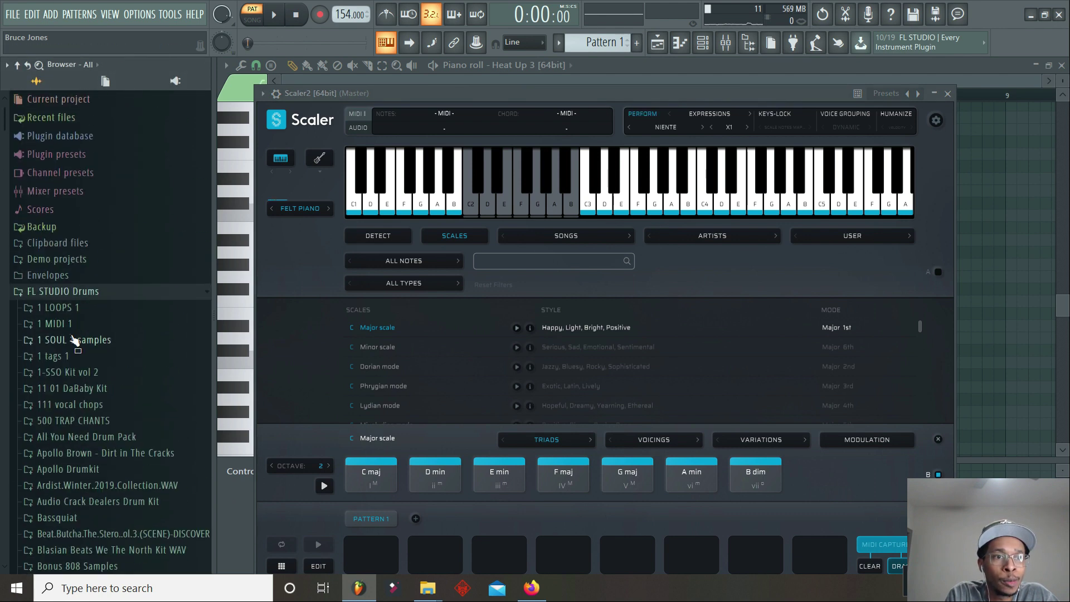
{"action": "left_click", "coordinate": [60, 307]}
{"action": "left_click", "coordinate": [105, 277]}
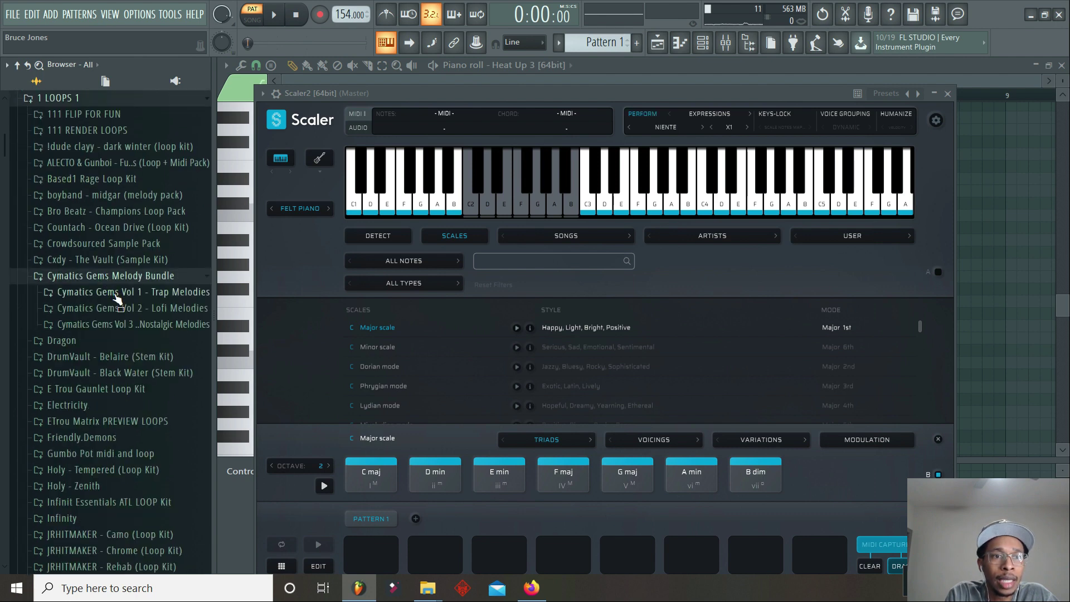
{"action": "left_click", "coordinate": [116, 295]}
{"action": "left_click", "coordinate": [115, 285]}
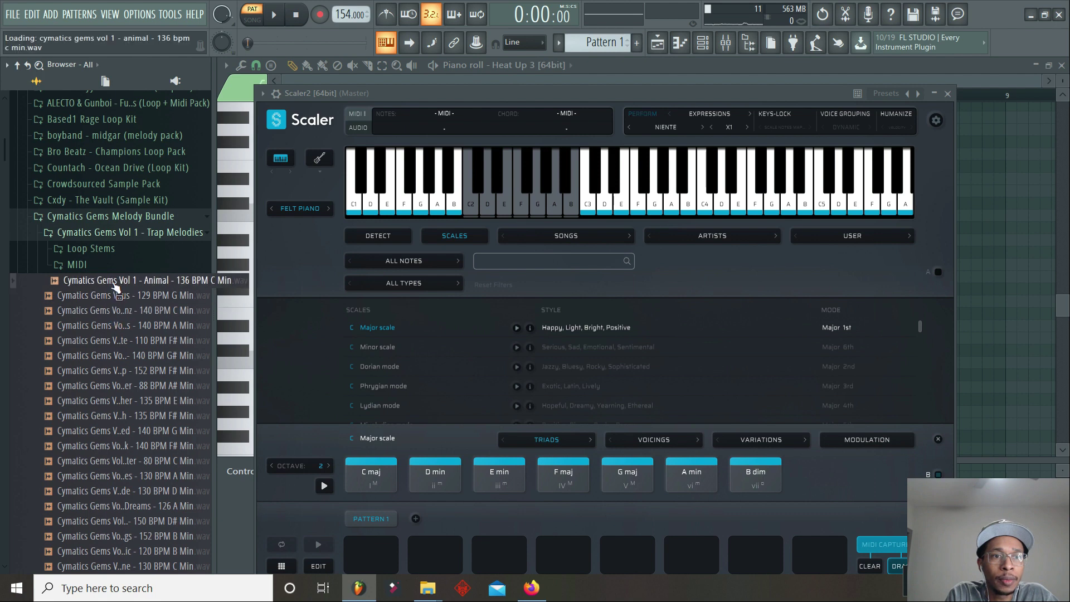
Load the Animal 136 BPM C Min loop into Scaler, replacing the current detection, and audition the detected chord
{"action": "left_click_drag", "start_coordinate": [114, 287], "coordinate": [516, 306]}
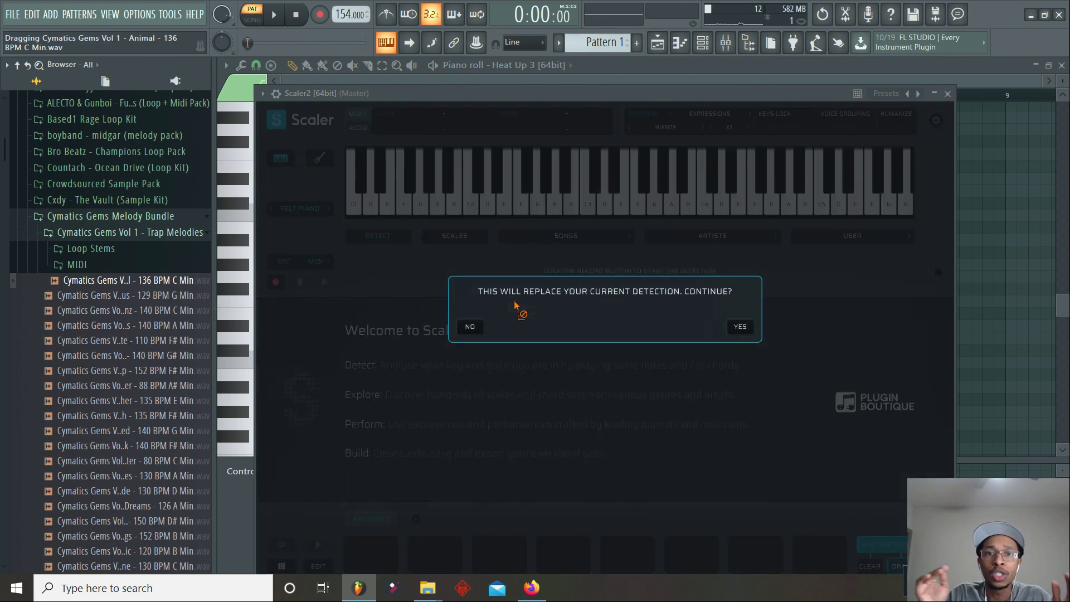
{"action": "left_click", "coordinate": [741, 329]}
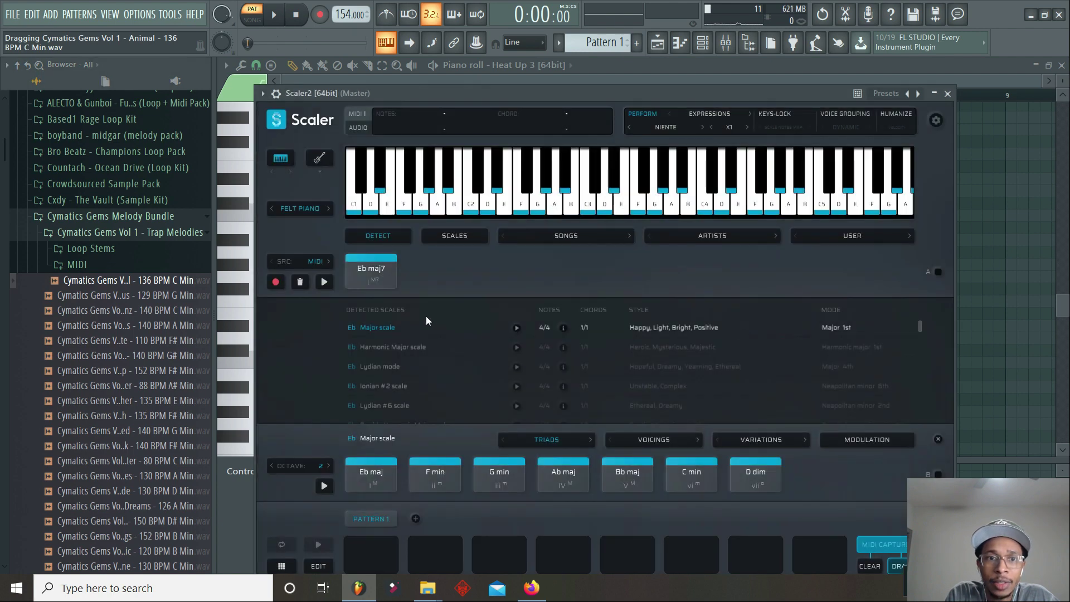
{"action": "left_click", "coordinate": [375, 271]}
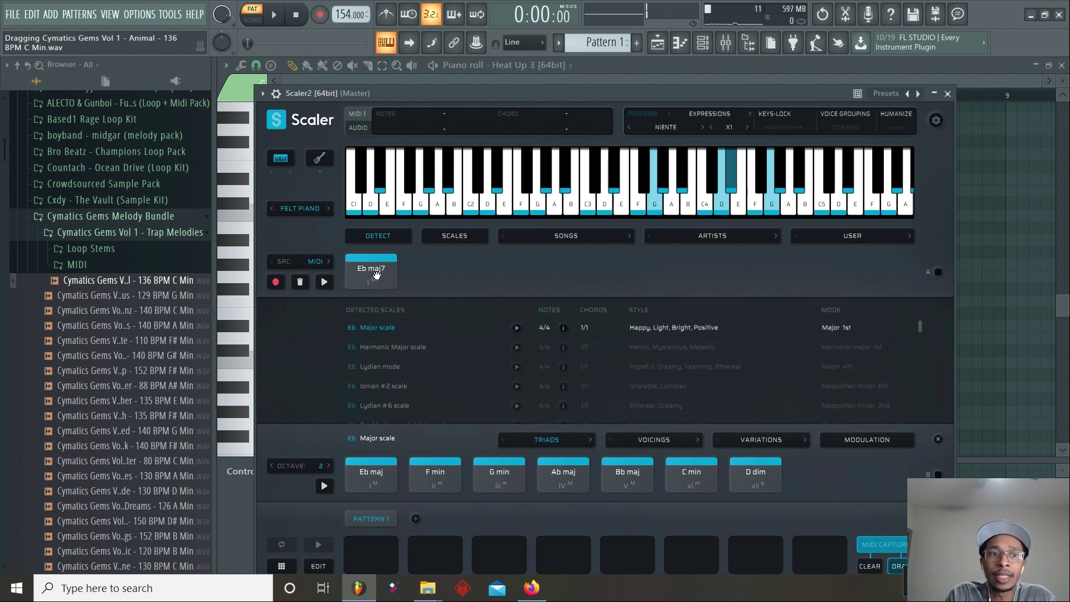
Replace the detection with the 129 BPM G Min loop and audition its detected chords
{"action": "left_click_drag", "start_coordinate": [117, 296], "coordinate": [430, 300]}
{"action": "left_click", "coordinate": [740, 327]}
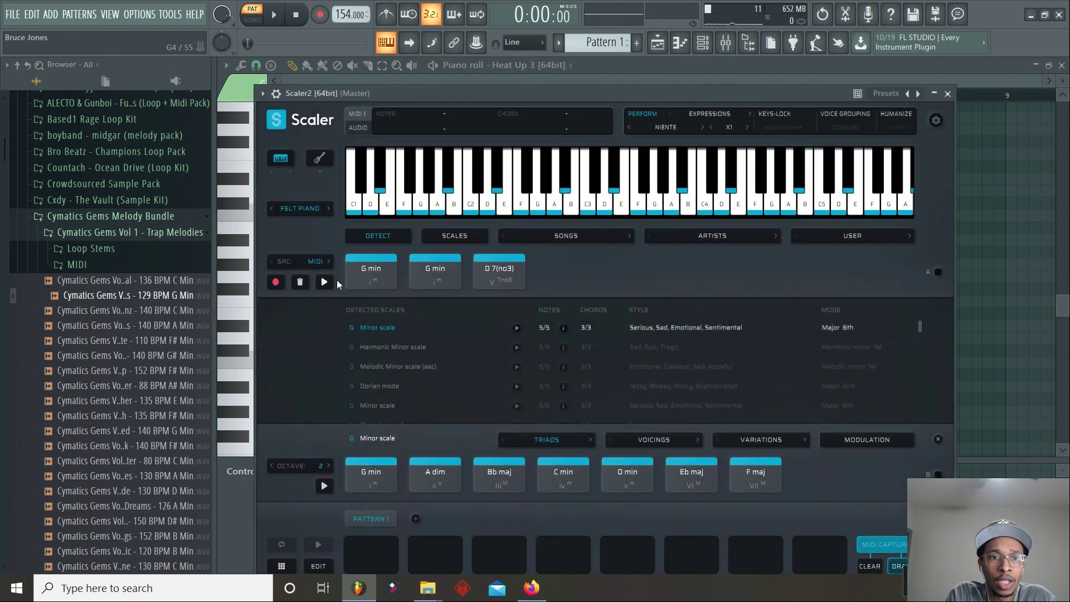
{"action": "left_click", "coordinate": [435, 275]}
{"action": "left_click", "coordinate": [506, 273]}
{"action": "left_click", "coordinate": [374, 274]}
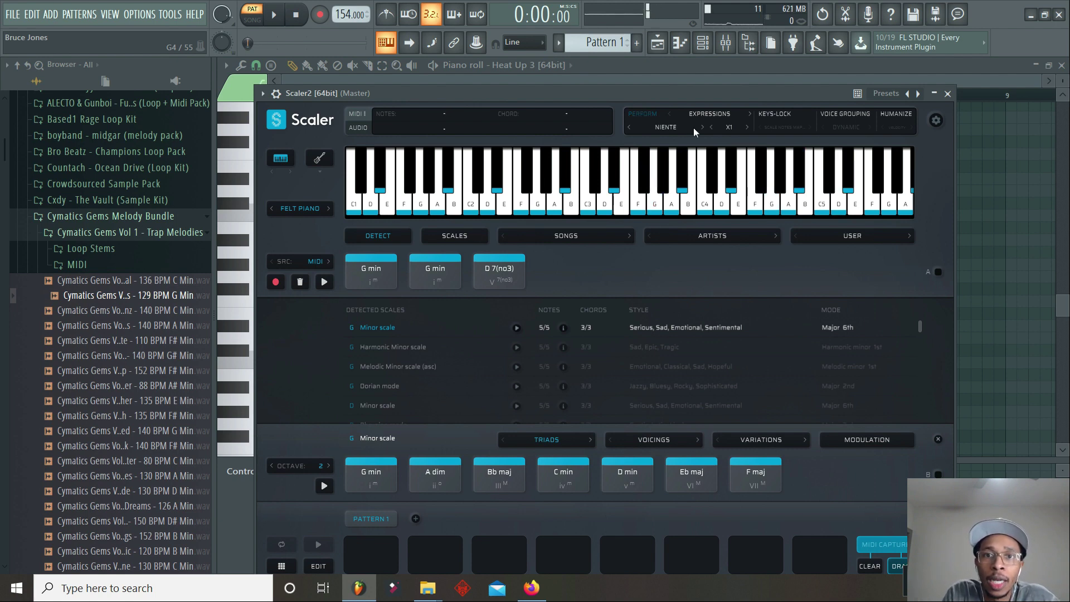
Audition the detected G min and D 7(no3) chords with Perform switched off
{"action": "left_click", "coordinate": [382, 270]}
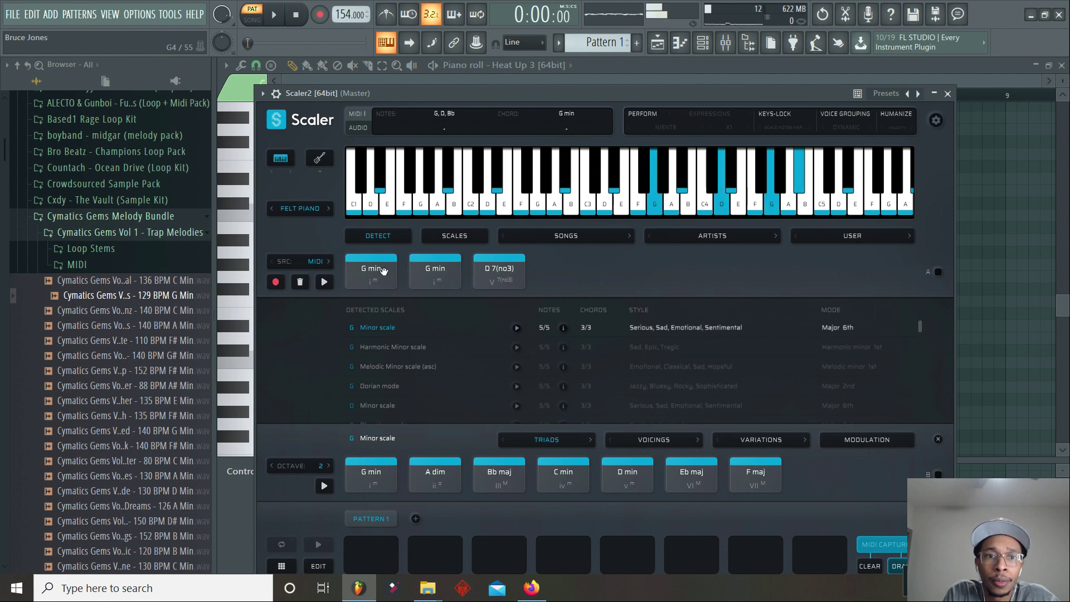
{"action": "left_click", "coordinate": [504, 269]}
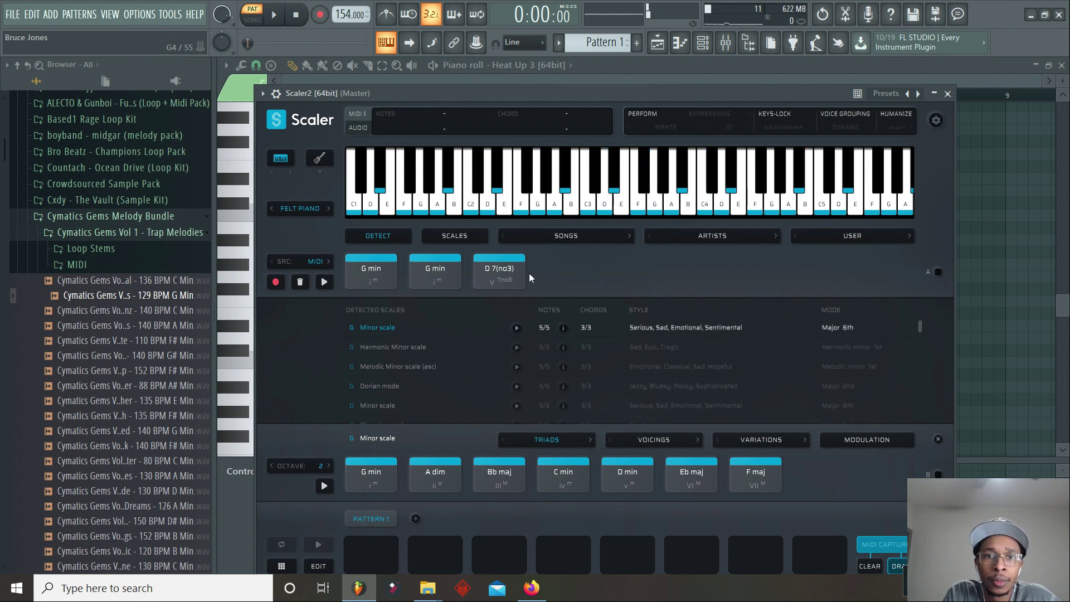
{"action": "left_click", "coordinate": [509, 271]}
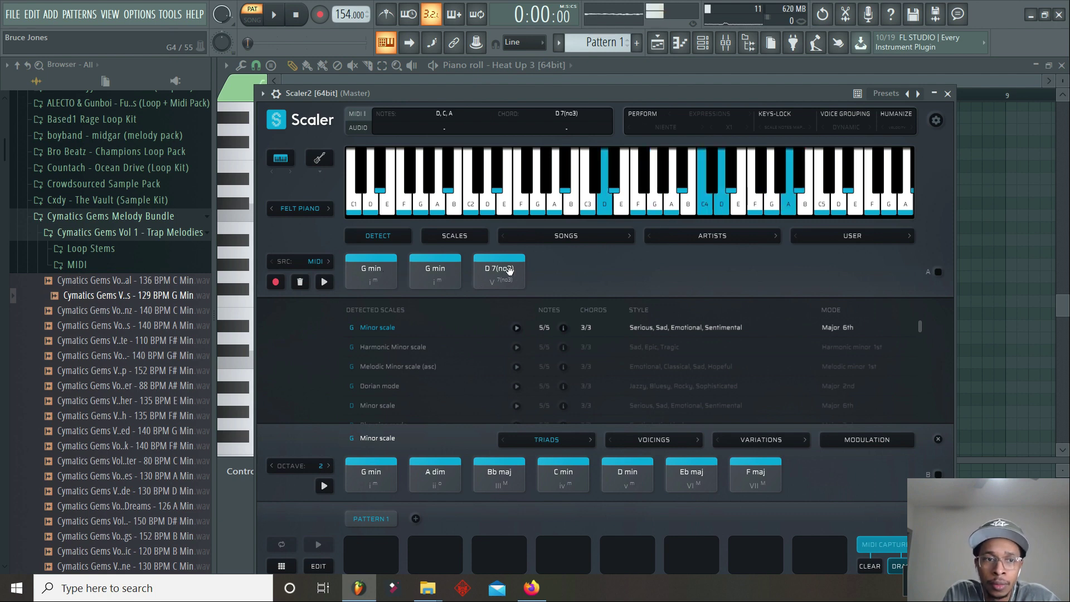
{"action": "left_click", "coordinate": [381, 263]}
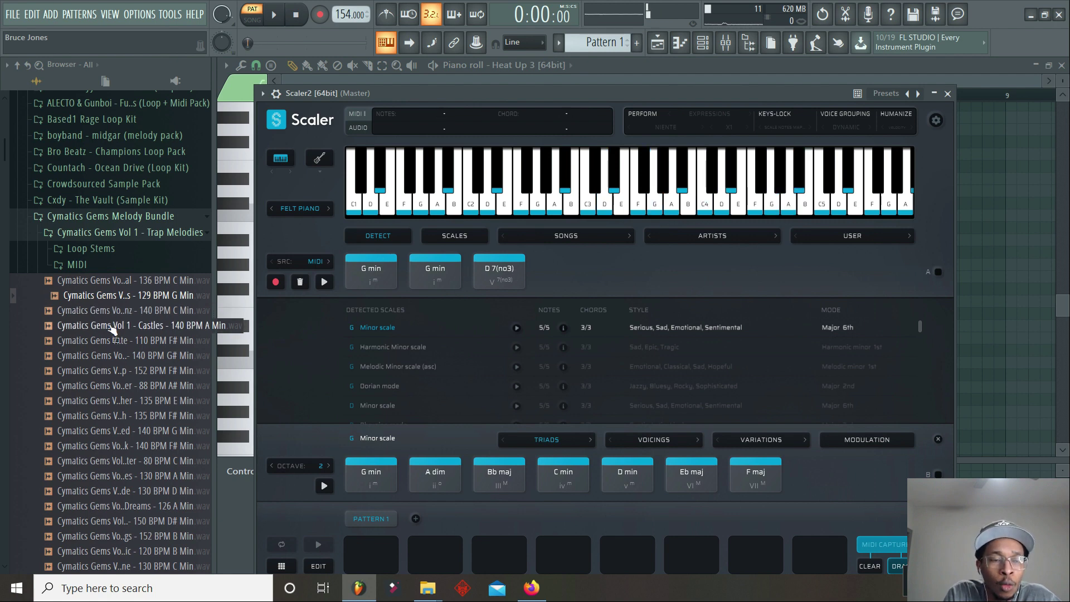
Replace the detection with the first 140 BPM C Min loop in the folder and audition the first detected chord
{"action": "left_click_drag", "start_coordinate": [109, 316], "coordinate": [449, 276]}
{"action": "left_click", "coordinate": [741, 327]}
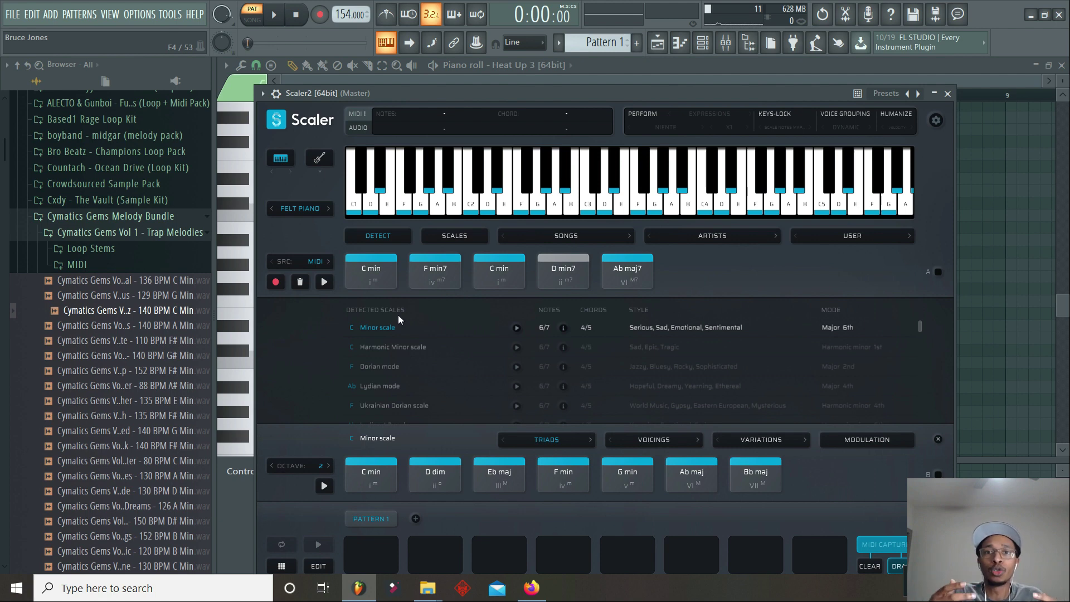
{"action": "left_click", "coordinate": [371, 268]}
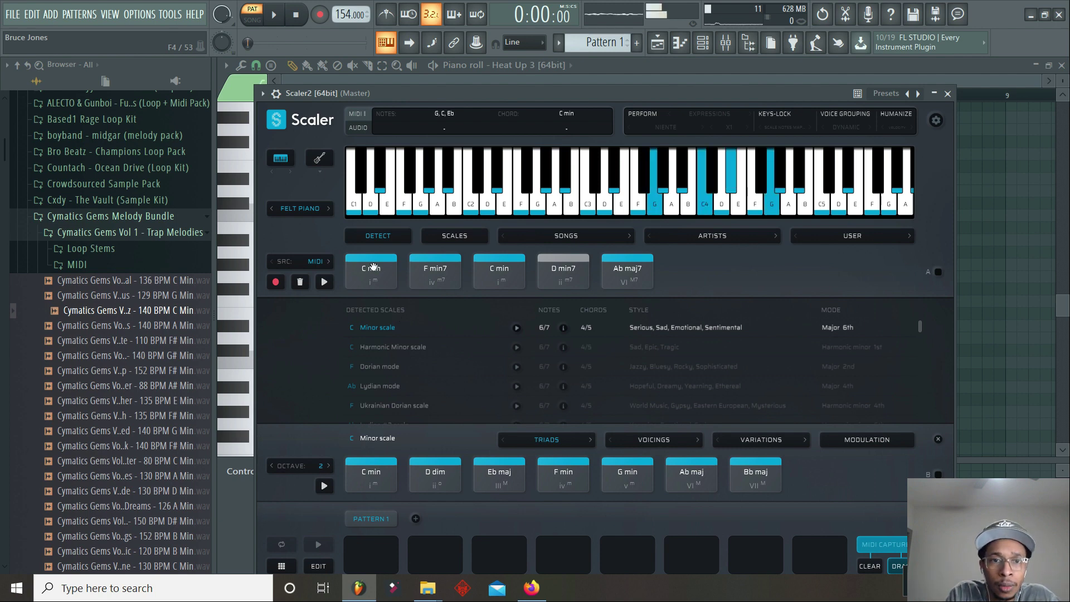
Place the detected C min, F min7, C min and Ab maj7 chords in Pattern 1's slots 1, 3, 5 and 7, and hide Scaler
{"action": "left_click_drag", "start_coordinate": [372, 270], "coordinate": [371, 555]}
{"action": "left_click_drag", "start_coordinate": [432, 276], "coordinate": [495, 557]}
{"action": "left_click_drag", "start_coordinate": [499, 270], "coordinate": [621, 553]}
{"action": "left_click_drag", "start_coordinate": [627, 271], "coordinate": [736, 549]}
{"action": "left_click", "coordinate": [505, 474]}
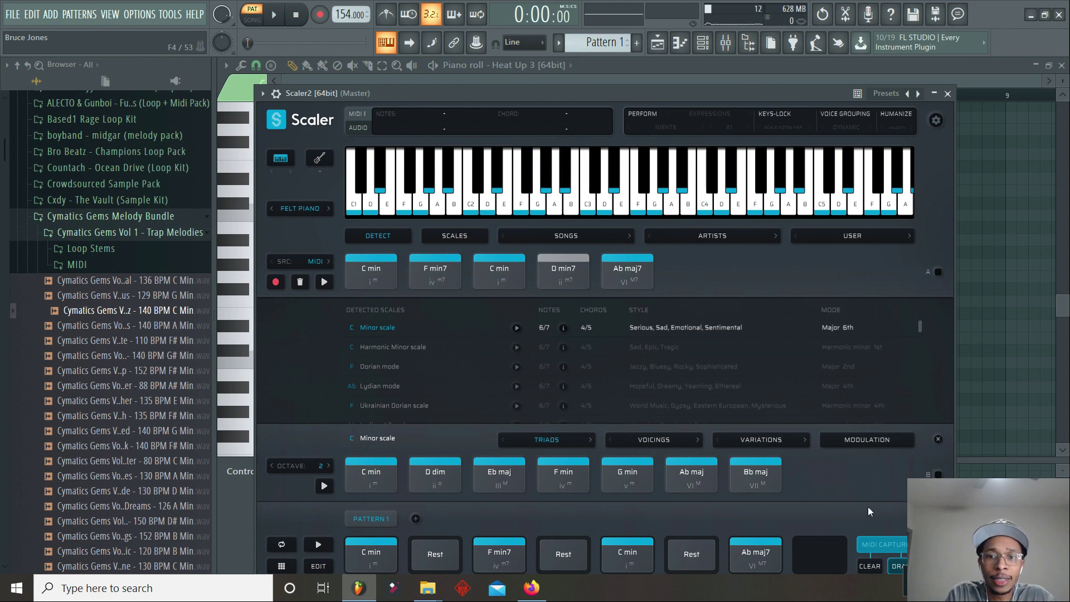
{"action": "left_click", "coordinate": [698, 70]}
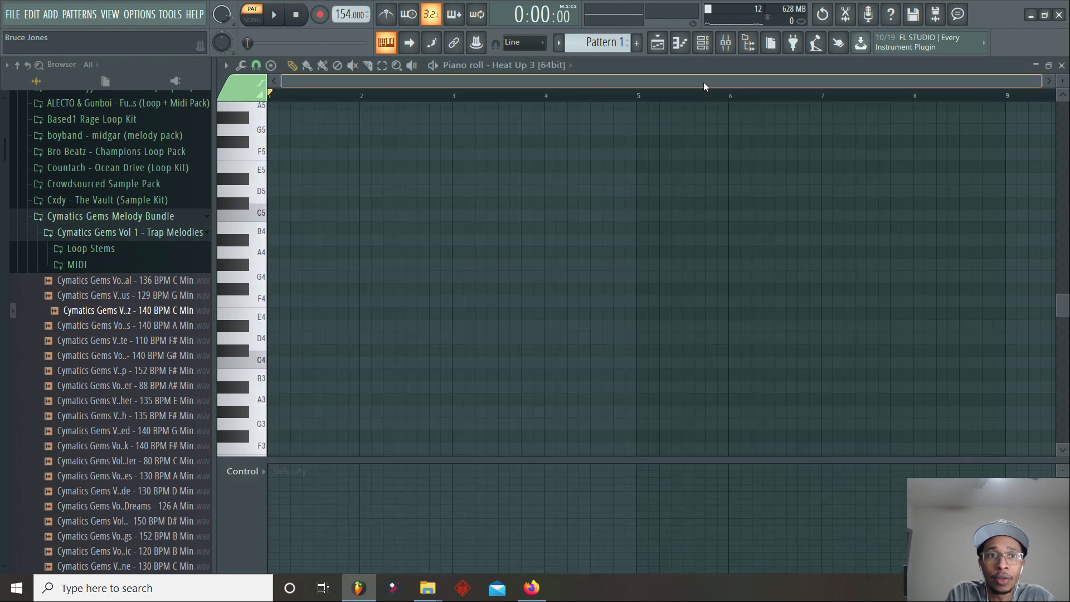
Transfer Scaler's Pattern 1 chord MIDI onto the Heat Up 3 channel and open that channel's notes in the piano roll
{"action": "key", "text": "F6"}
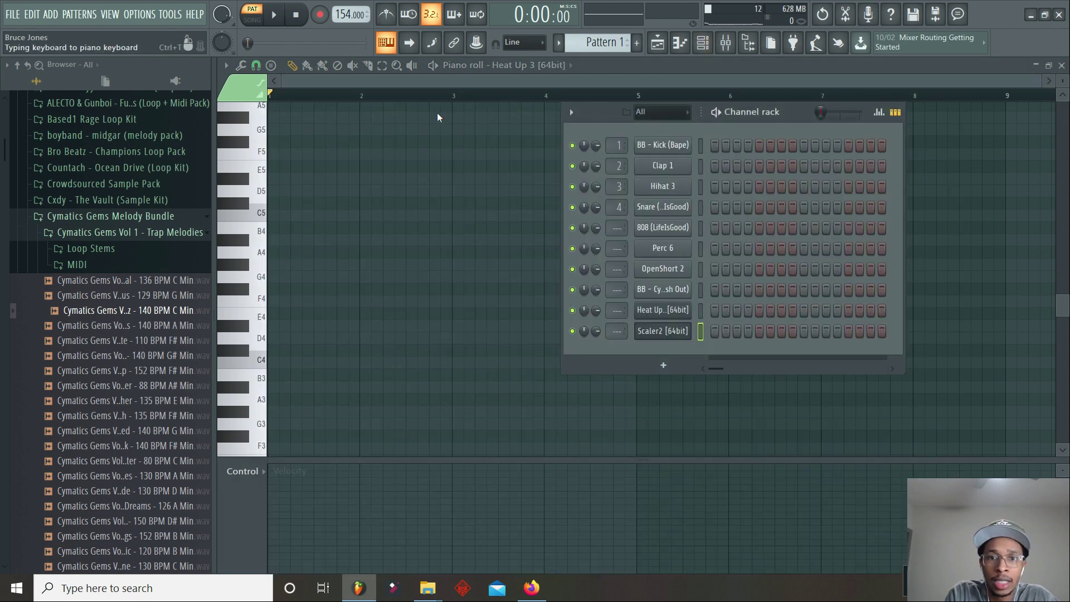
{"action": "left_click", "coordinate": [657, 330]}
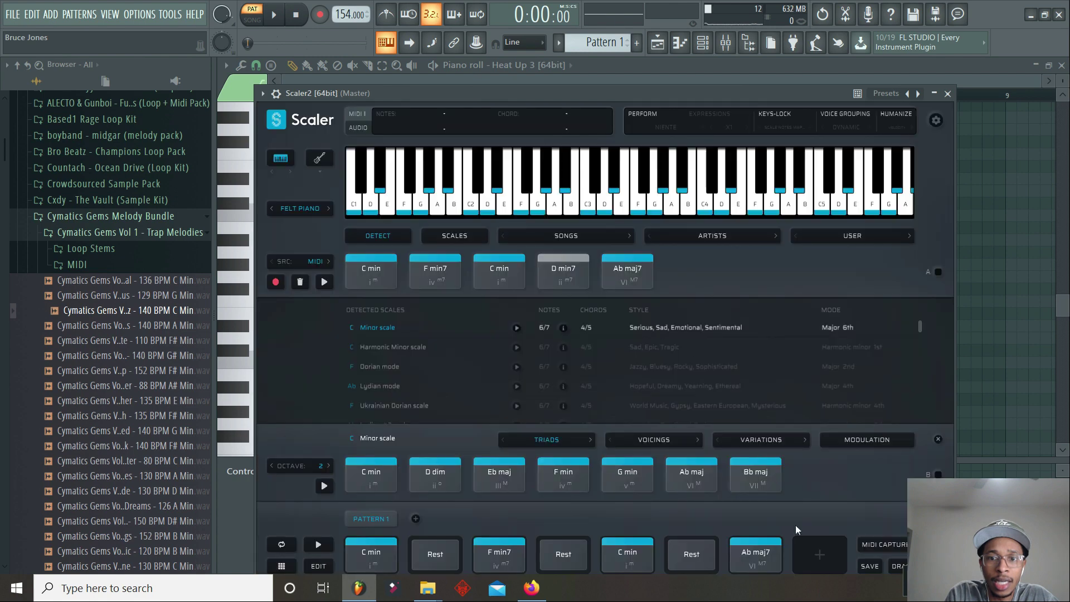
{"action": "left_click_drag", "start_coordinate": [771, 98], "coordinate": [315, 62]}
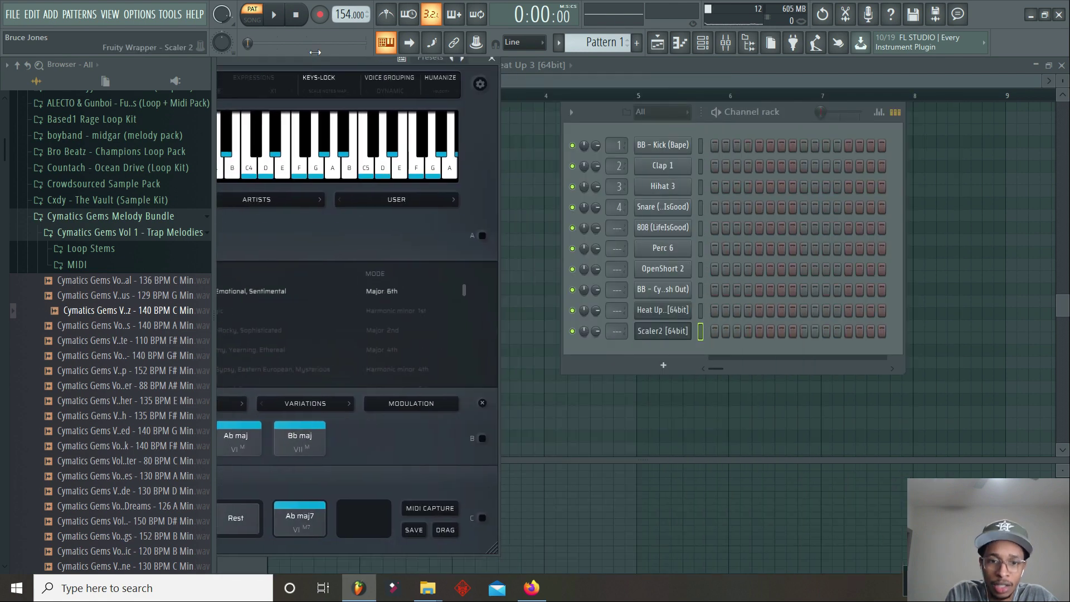
{"action": "left_click_drag", "start_coordinate": [662, 322], "coordinate": [663, 308]}
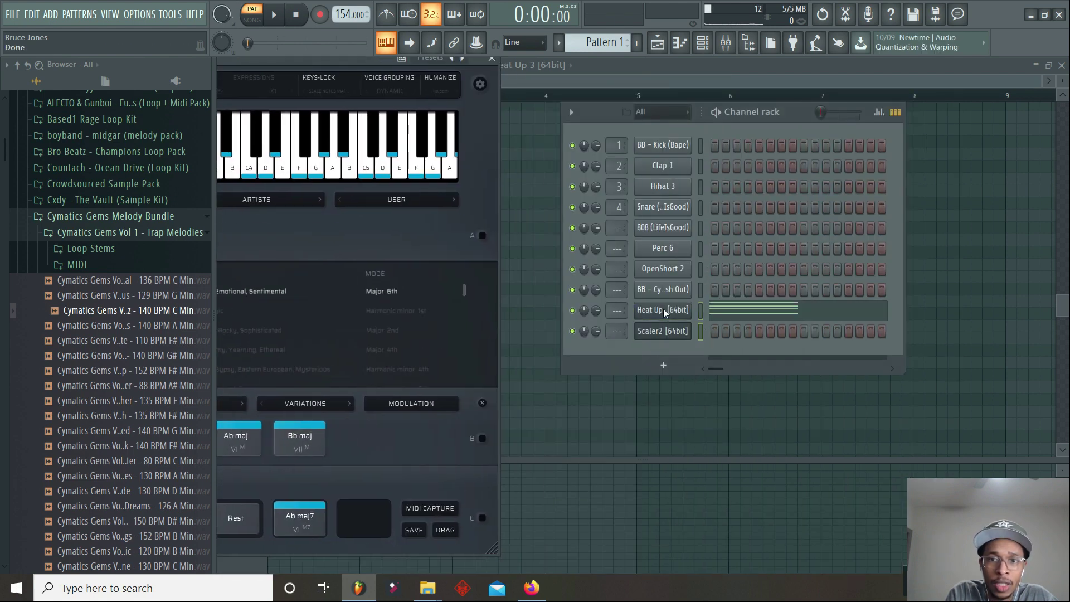
{"action": "left_click", "coordinate": [735, 315]}
{"action": "left_click", "coordinate": [735, 316]}
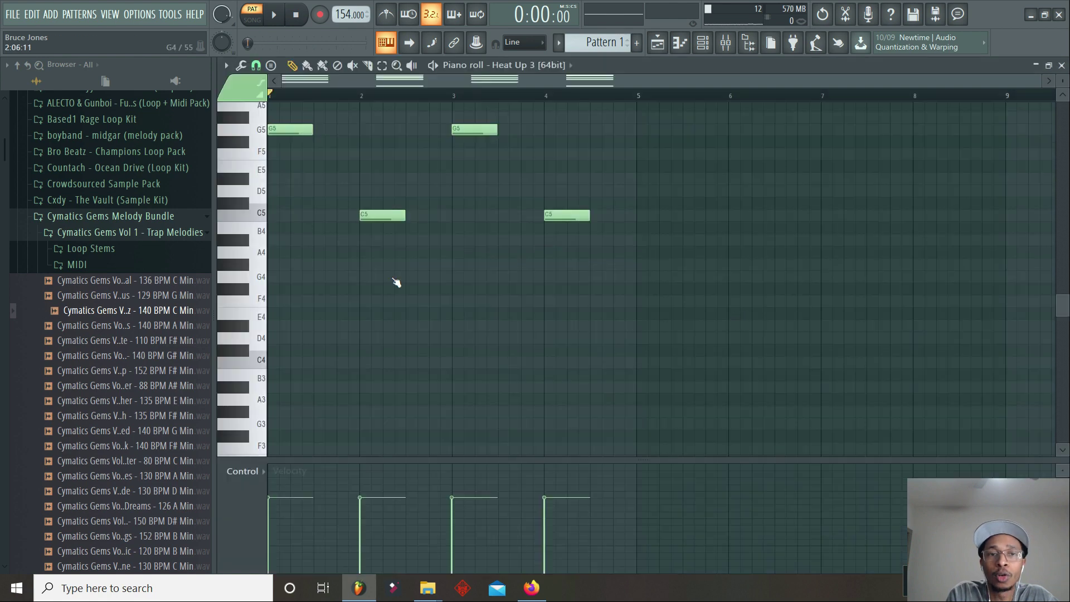
Lengthen all the Heat Up 3 chord notes to fill one full bar each and play the pattern
{"action": "scroll", "coordinate": [306, 306], "scroll_direction": "up", "scroll_amount": 5}
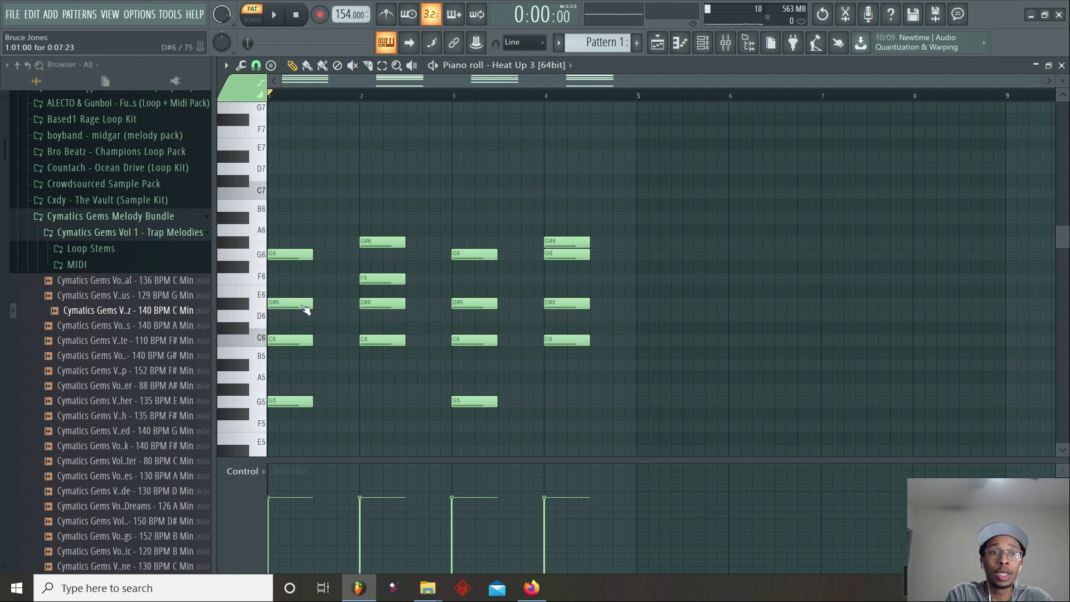
{"action": "left_click_drag", "start_coordinate": [296, 188], "coordinate": [694, 419]}
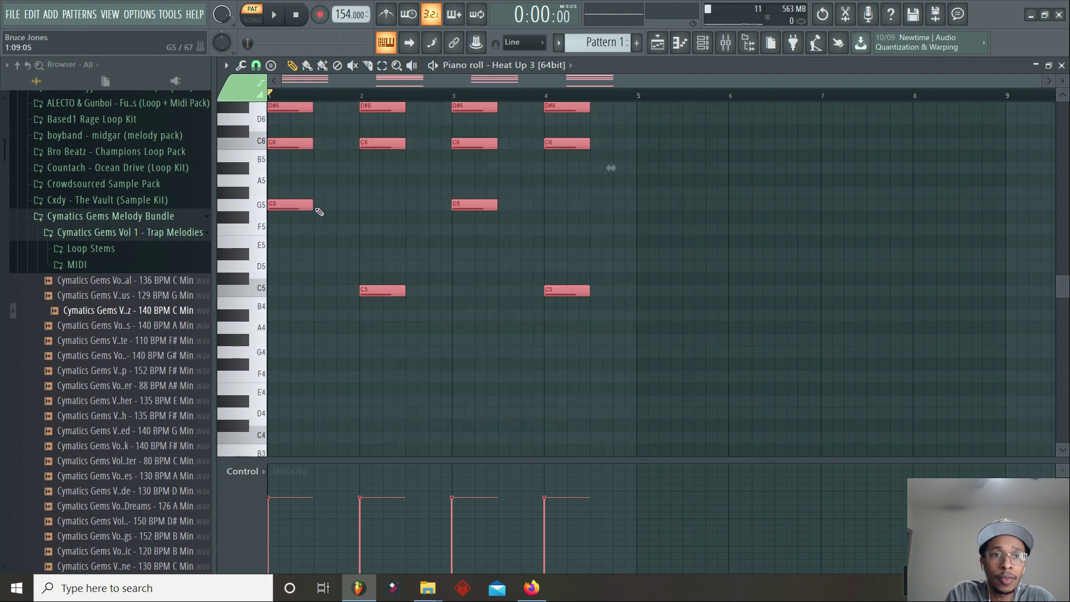
{"action": "left_click_drag", "start_coordinate": [319, 211], "coordinate": [359, 214]}
{"action": "key", "text": "space"}
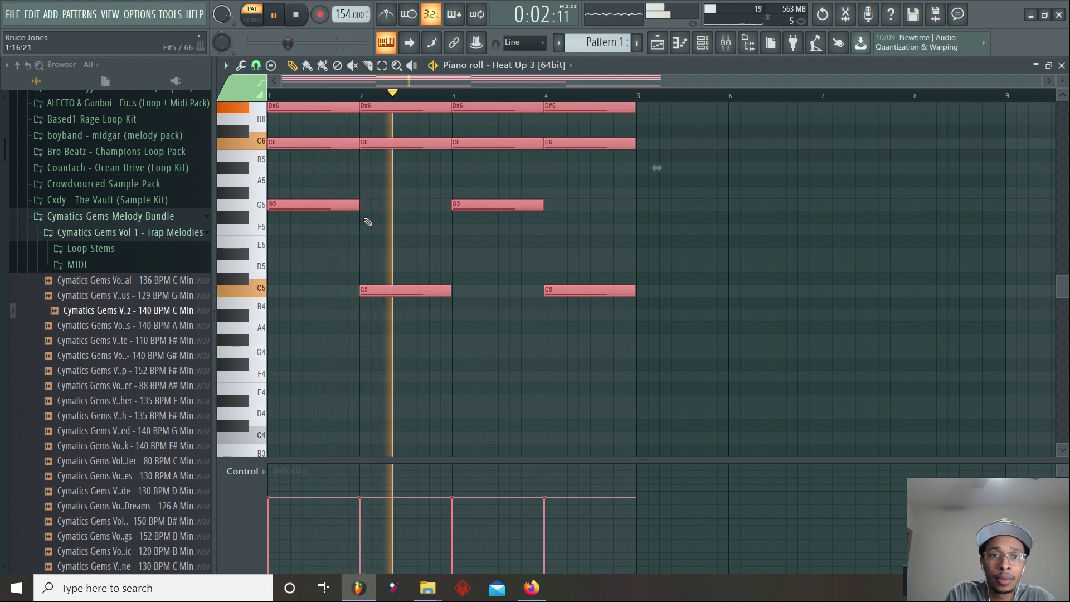
Shorten bar 4's G#6 note to about half a bar, and add a short G#6 followed by a short D#6
{"action": "scroll", "coordinate": [526, 310], "scroll_direction": "up", "scroll_amount": 3}
{"action": "left_click", "coordinate": [613, 140]}
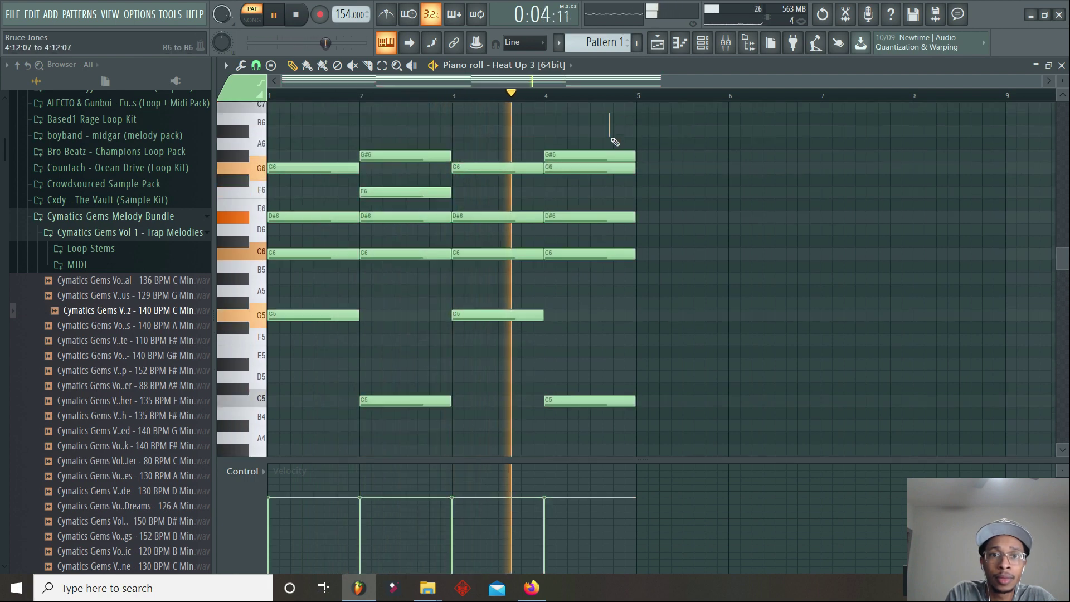
{"action": "left_click_drag", "start_coordinate": [634, 156], "coordinate": [591, 157]}
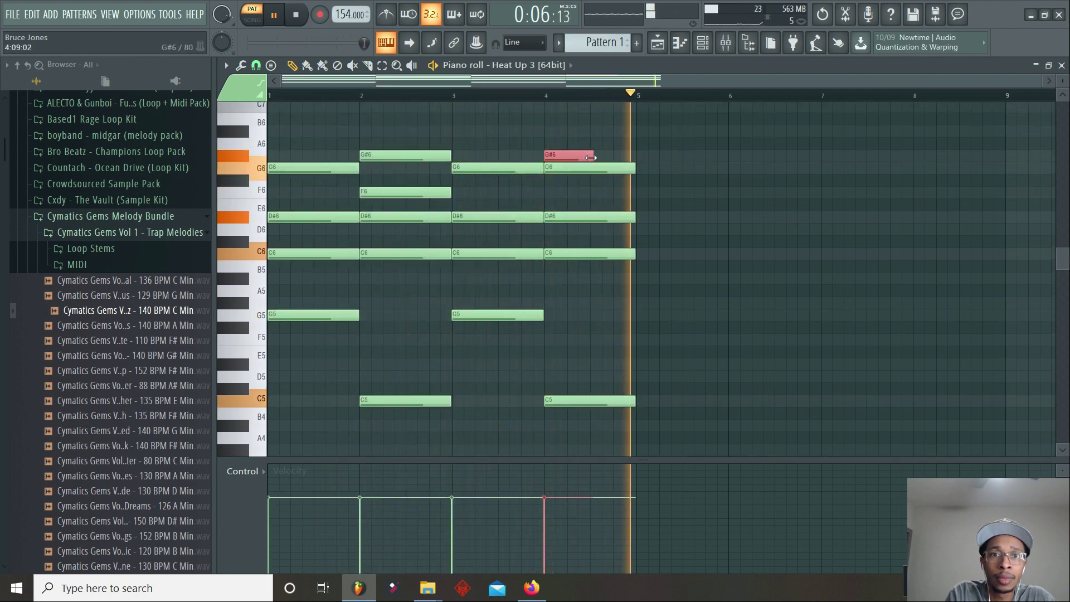
{"action": "left_click", "coordinate": [597, 157]}
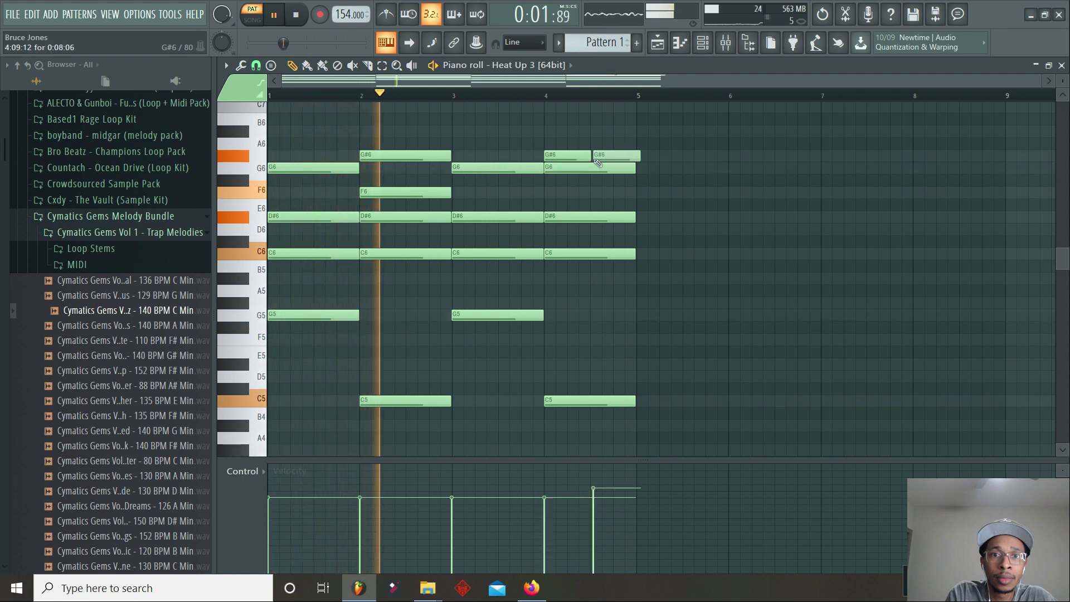
{"action": "left_click_drag", "start_coordinate": [639, 155], "coordinate": [613, 155]}
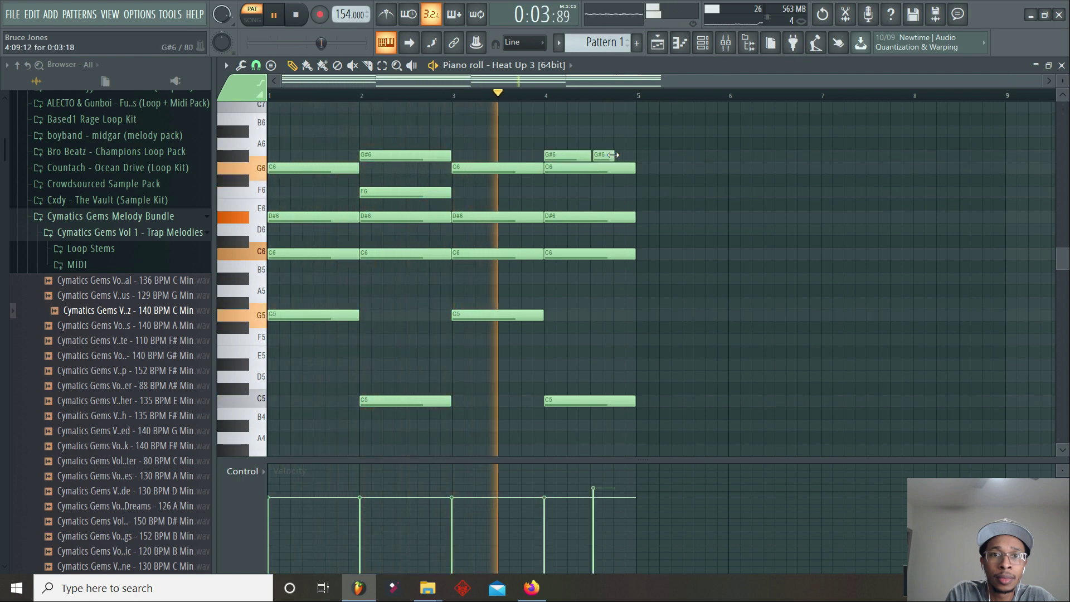
{"action": "left_click", "coordinate": [618, 217]}
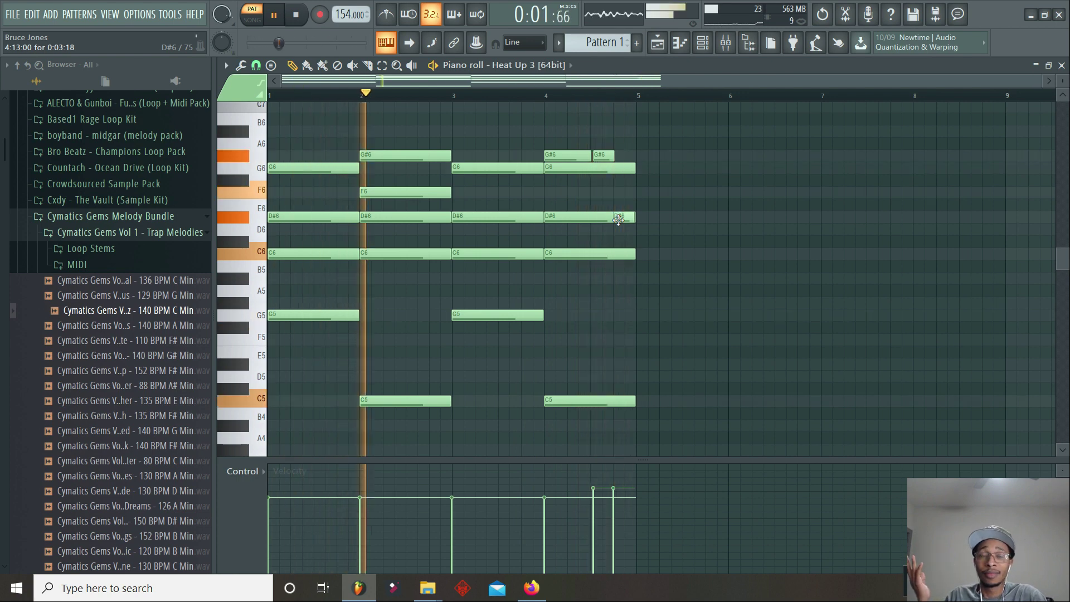
Raise the project tempo to 163 BPM during playback and stop the pattern
{"action": "key", "text": "space"}
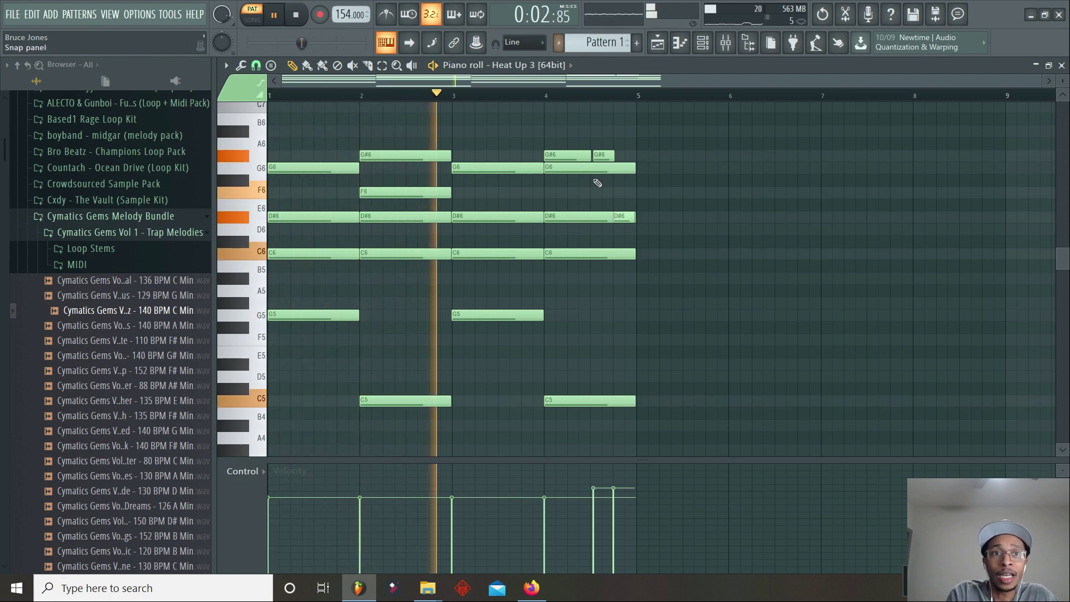
{"action": "scroll", "coordinate": [344, 15], "scroll_direction": "up", "scroll_amount": 4}
{"action": "scroll", "coordinate": [344, 15], "scroll_direction": "up", "scroll_amount": 5}
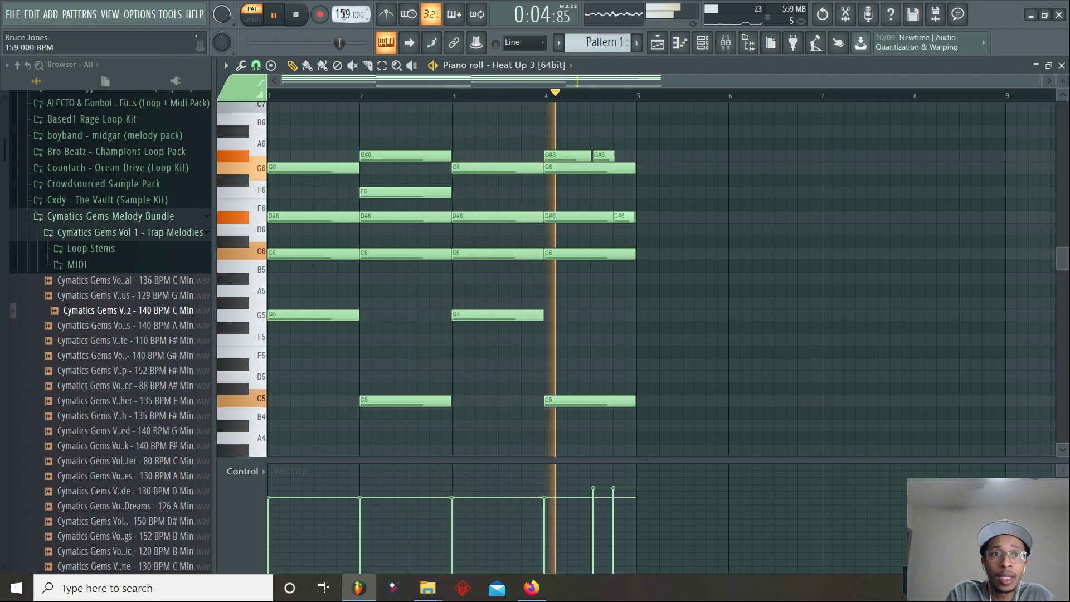
{"action": "left_click", "coordinate": [543, 334]}
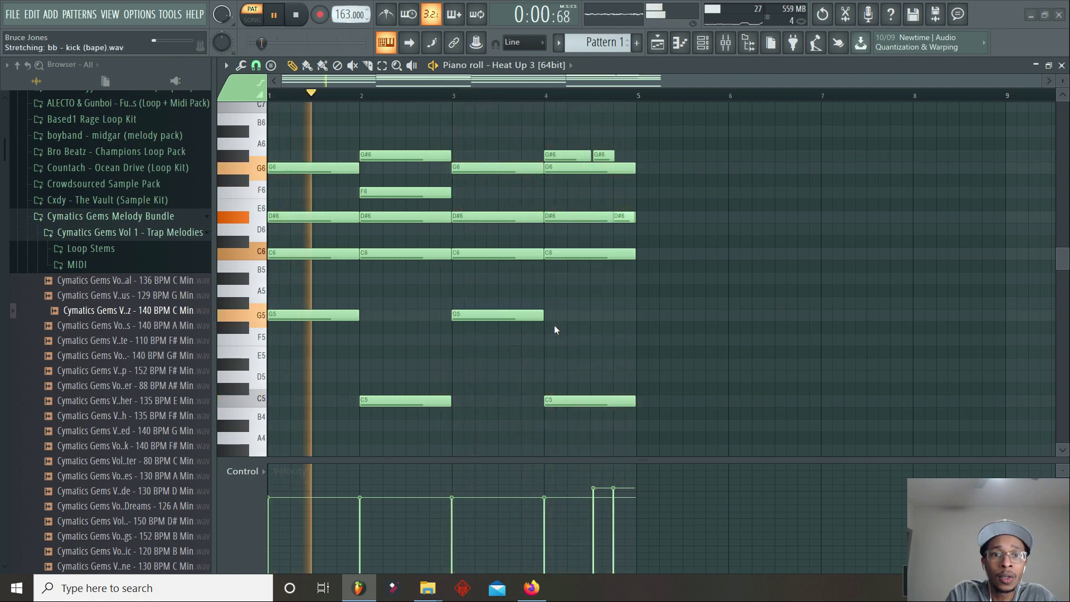
{"action": "key", "text": "space"}
Fill the Hihat 3 channel on every 2 steps and play the pattern
{"action": "key", "text": "F6"}
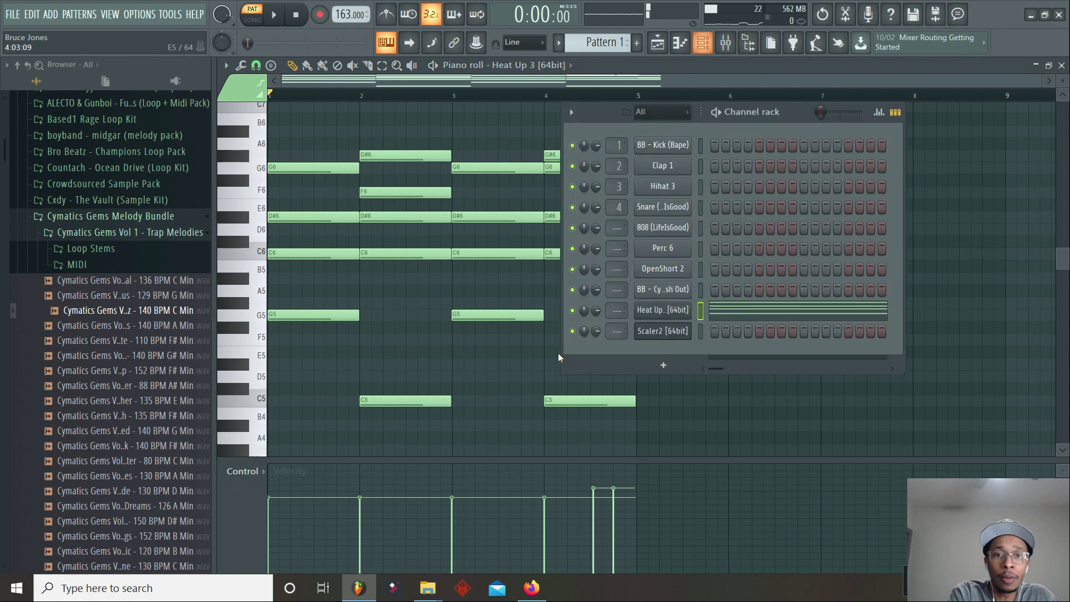
{"action": "right_click", "coordinate": [681, 191]}
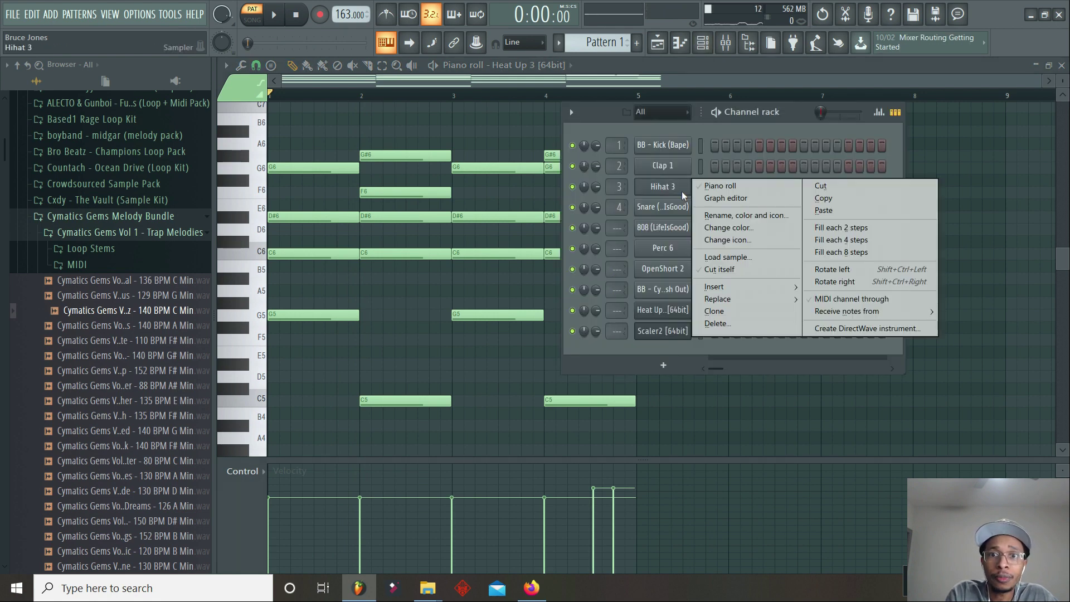
{"action": "left_click", "coordinate": [843, 228]}
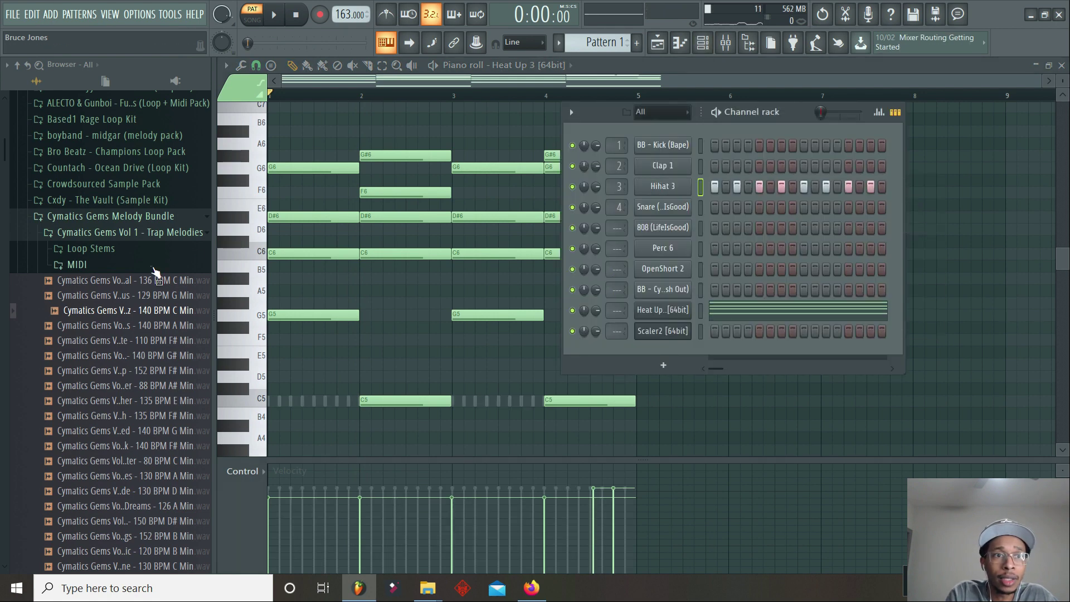
{"action": "scroll", "coordinate": [212, 273], "scroll_direction": "up", "scroll_amount": 3}
{"action": "key", "text": "space"}
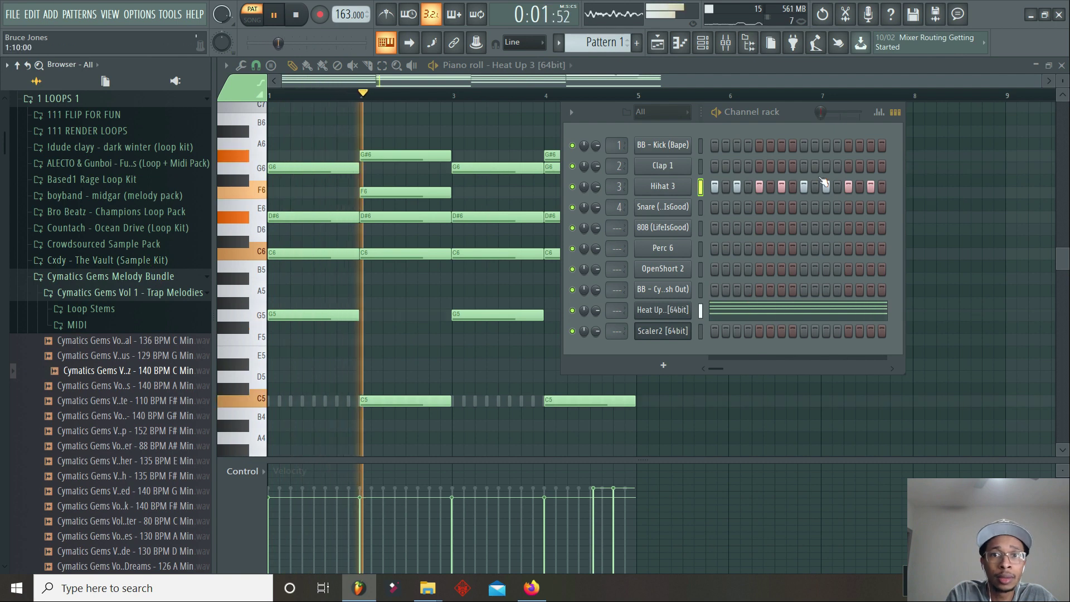
Add a Clap 1 hit on step 9 of bar 1, and C5 claps midway through bars 2, 3 and 4
{"action": "left_click", "coordinate": [803, 167]}
{"action": "left_click", "coordinate": [701, 167]}
{"action": "key", "text": "F7"}
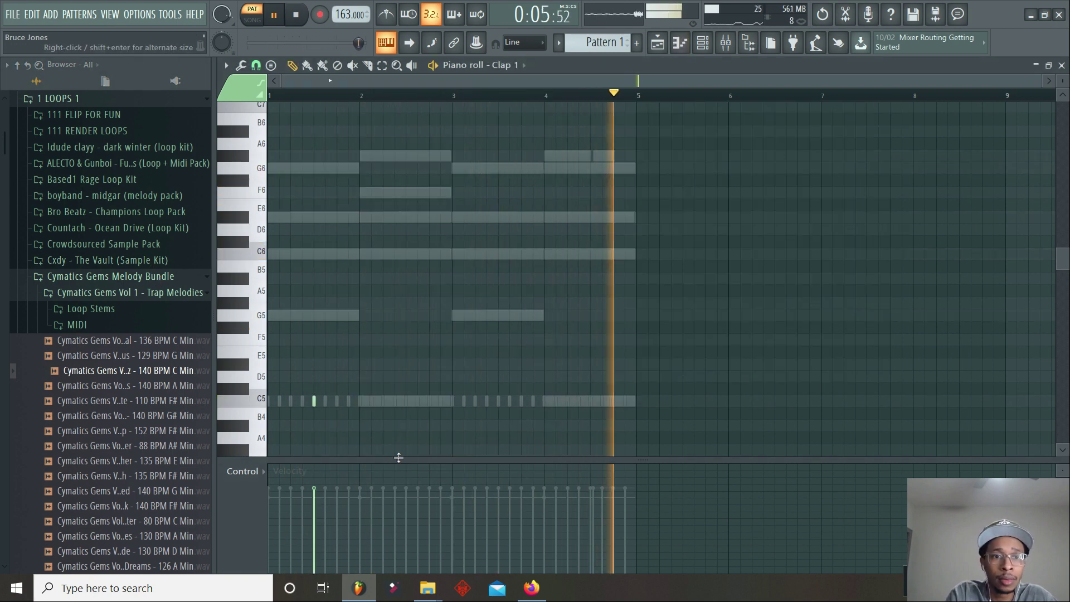
{"action": "left_click", "coordinate": [412, 400]}
{"action": "left_click", "coordinate": [511, 400]}
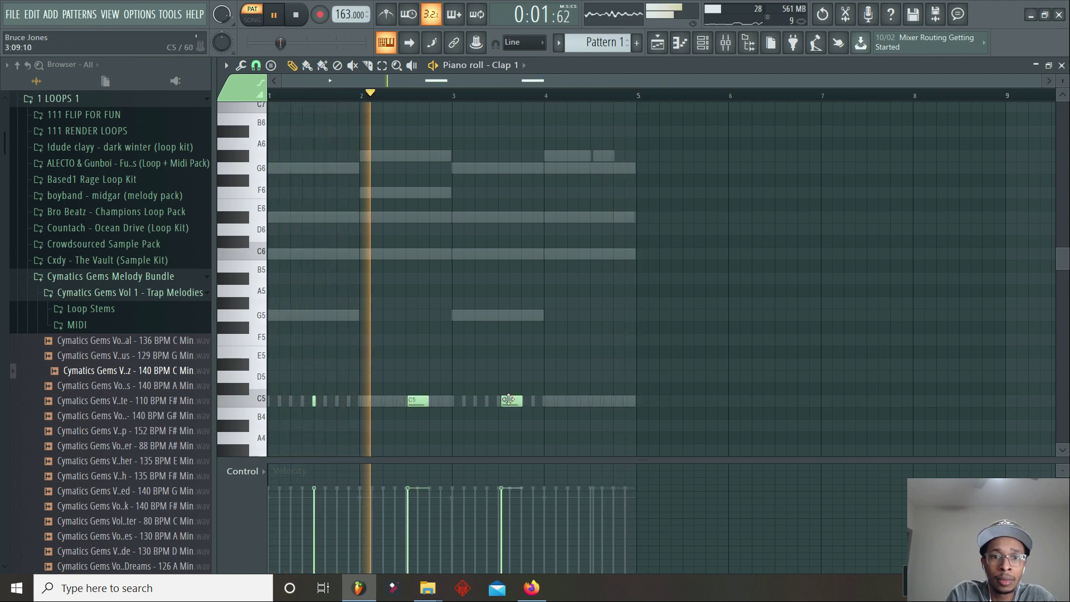
{"action": "left_click", "coordinate": [602, 401]}
Nudge the bar 3 and bar 4 claps slightly earlier and replay the pattern from the start
{"action": "left_click_drag", "start_coordinate": [514, 405], "coordinate": [509, 405]}
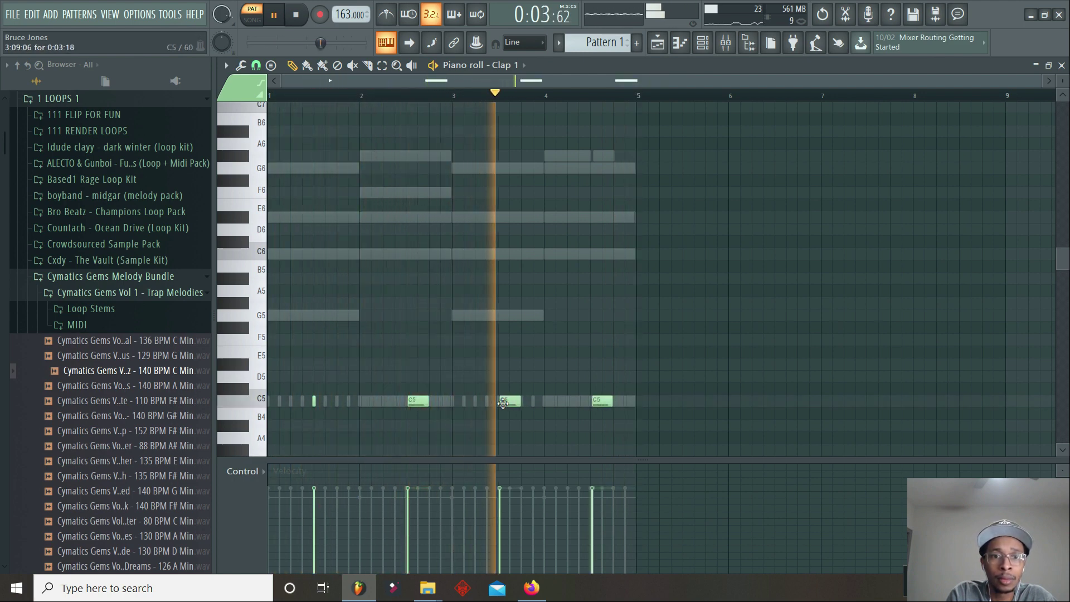
{"action": "left_click_drag", "start_coordinate": [597, 405], "coordinate": [593, 405]}
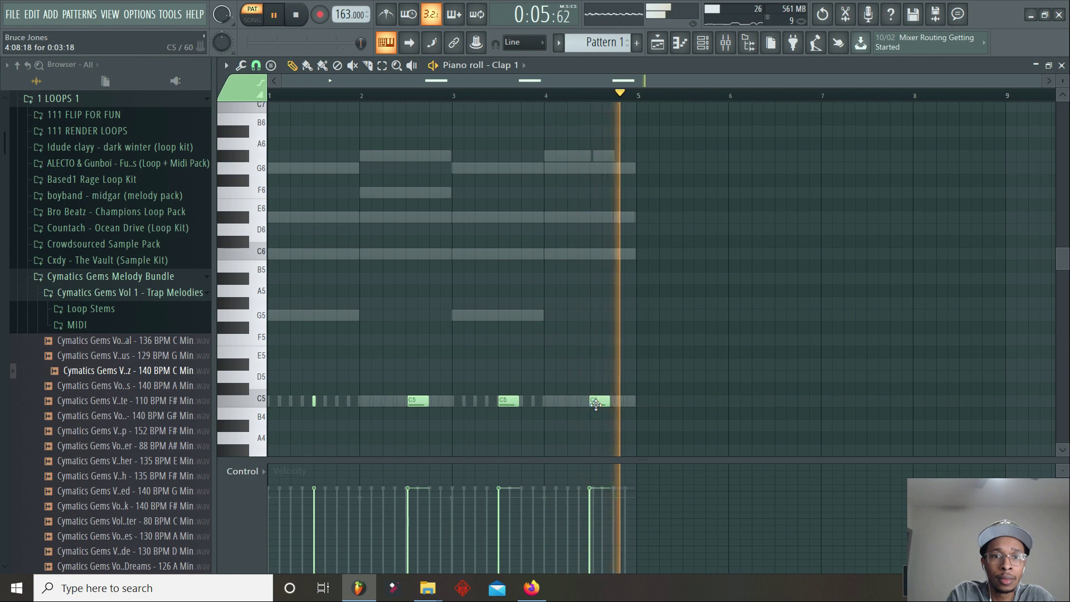
{"action": "key", "text": "space"}
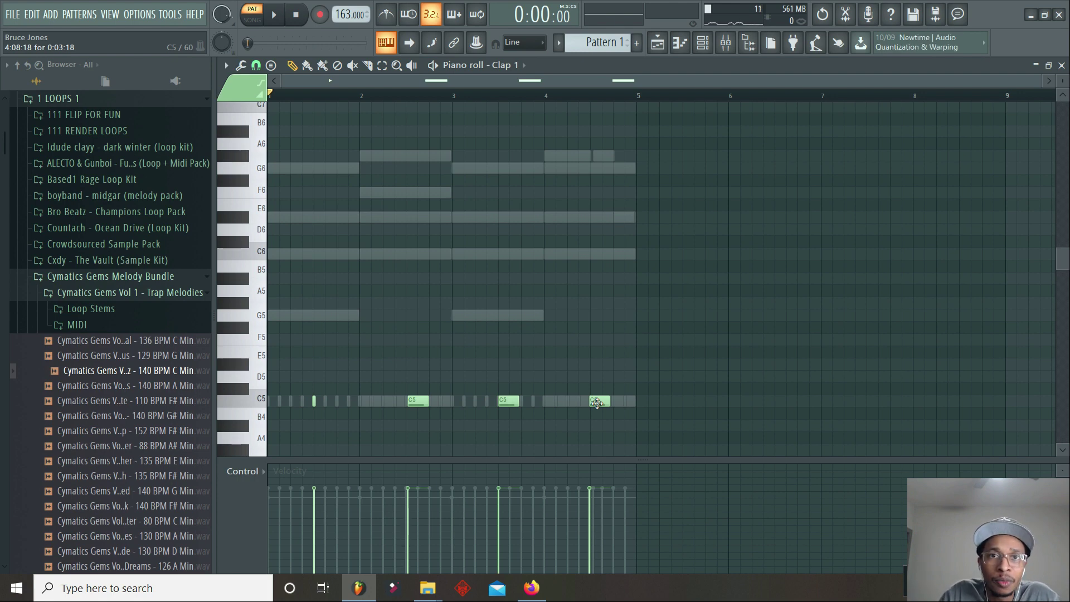
{"action": "key", "text": "space"}
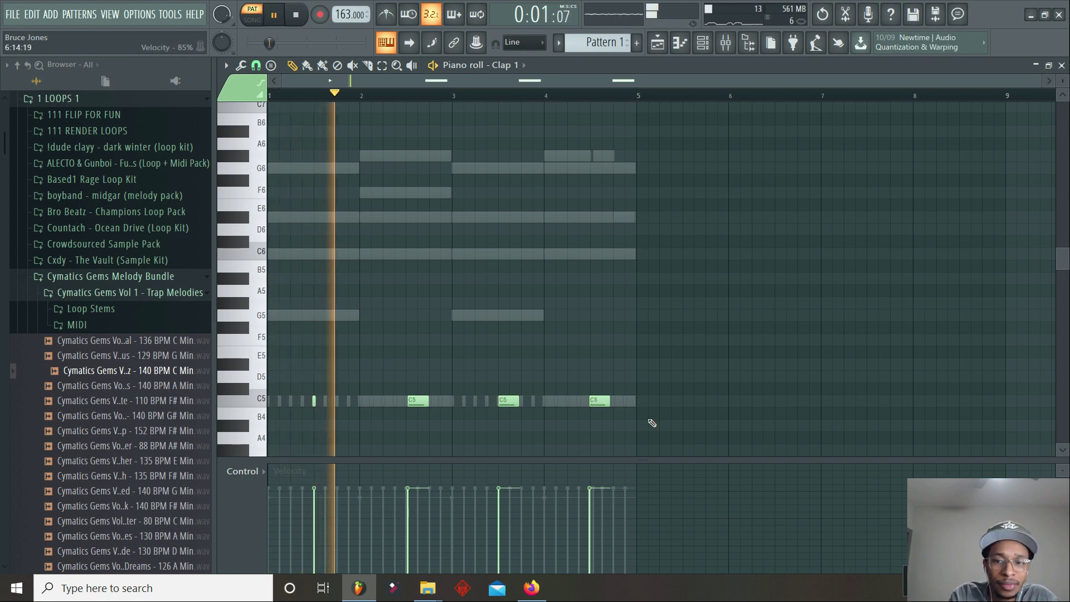